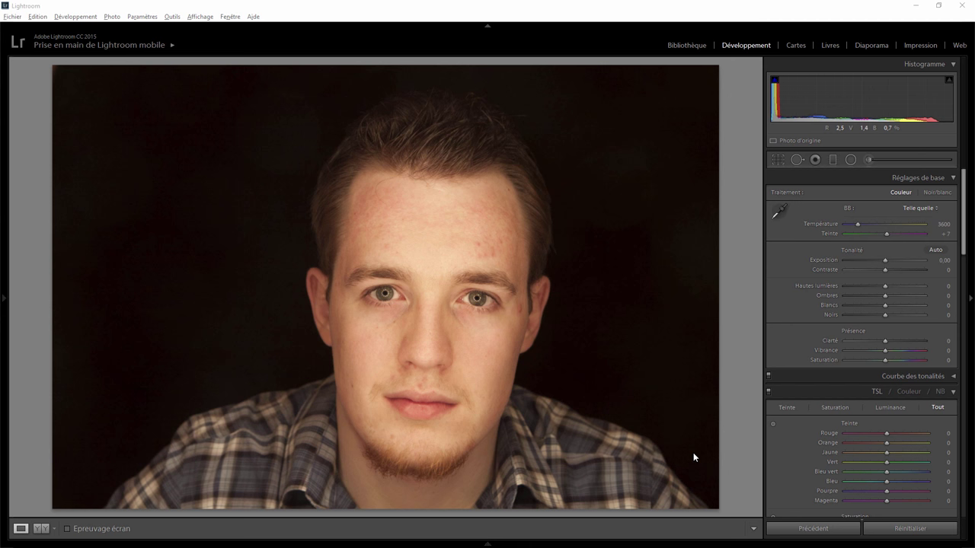
Step: Zoom and pan across the forehead, eyes, mouth and chin to inspect the skin for blemishes
click(476, 233)
drag(503, 226, 497, 271)
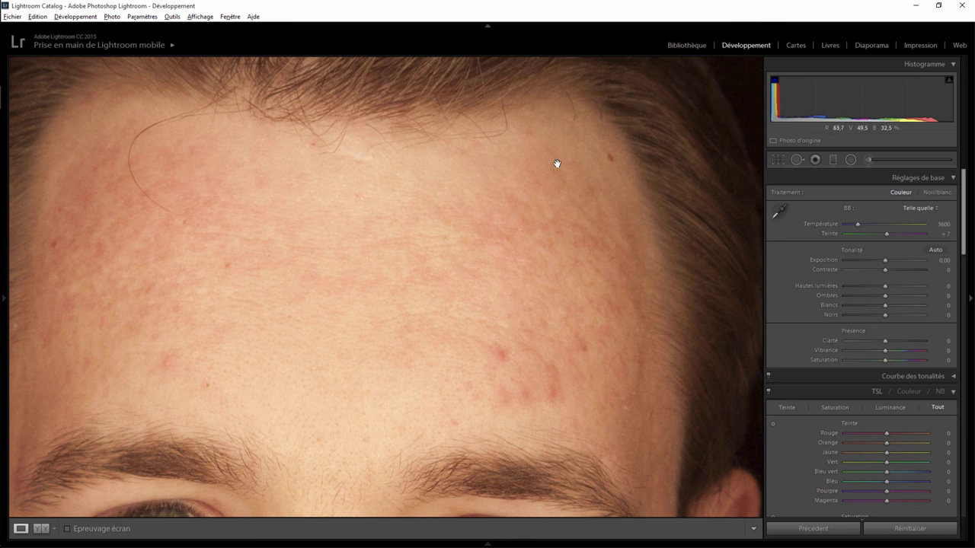
drag(294, 246, 391, 249)
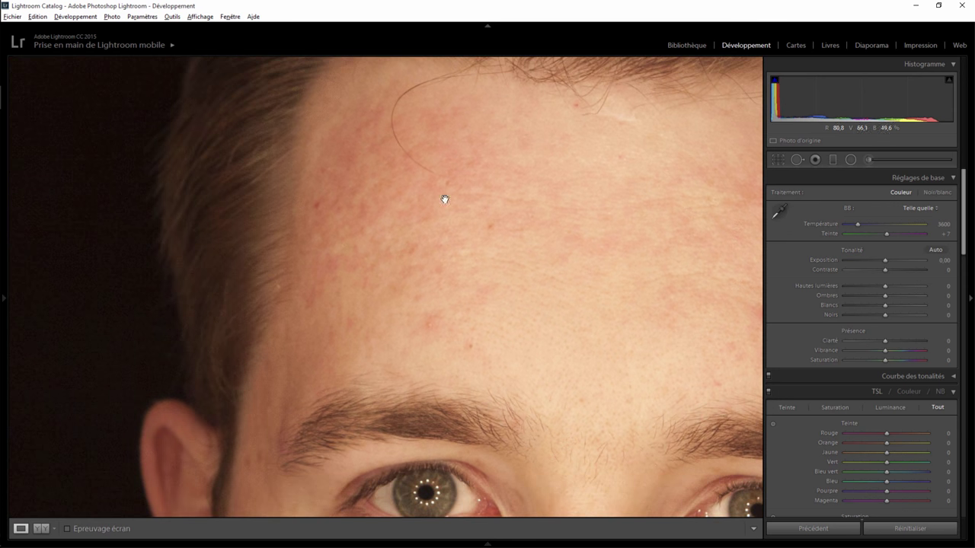
drag(445, 200, 301, 154)
drag(586, 252, 451, 214)
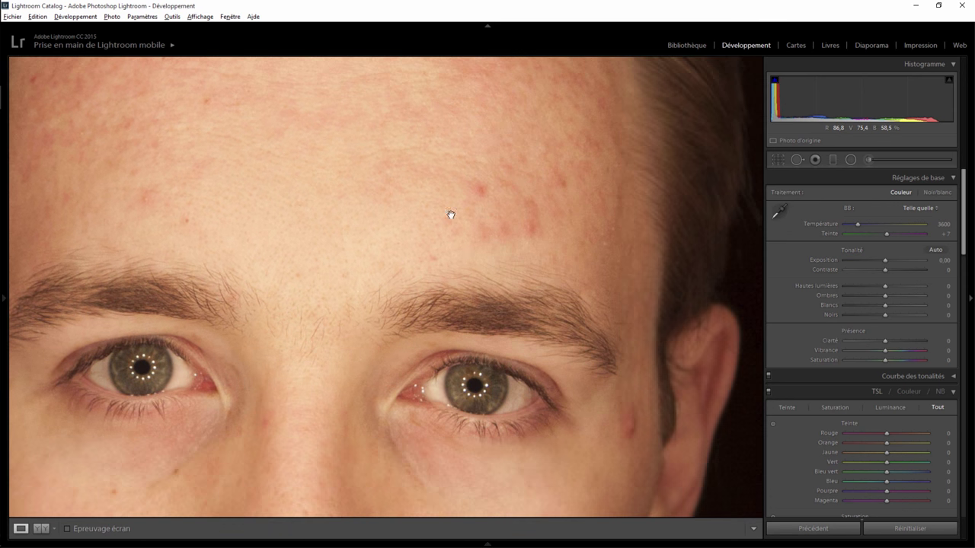
scroll(370, 187, down, 1)
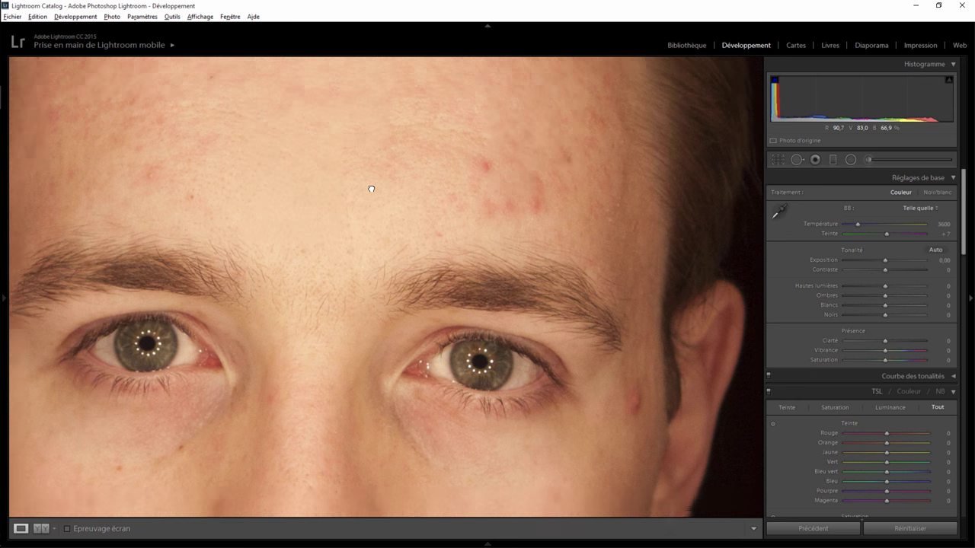
scroll(370, 187, down, 4)
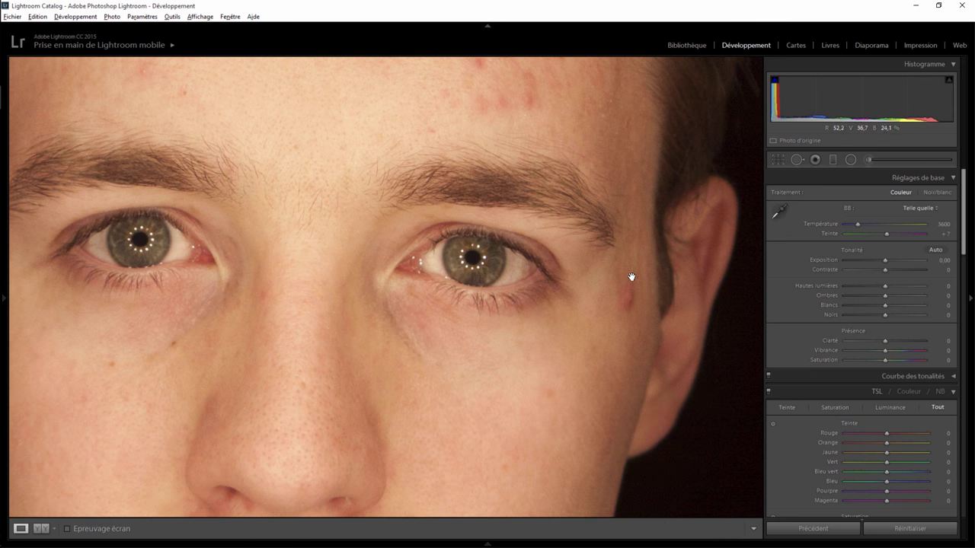
drag(310, 391, 365, 277)
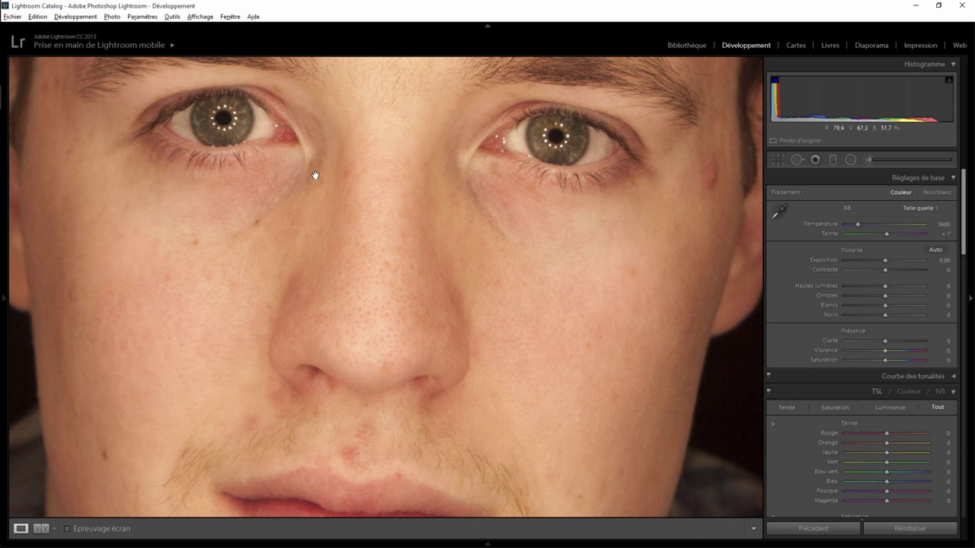
drag(456, 338, 460, 254)
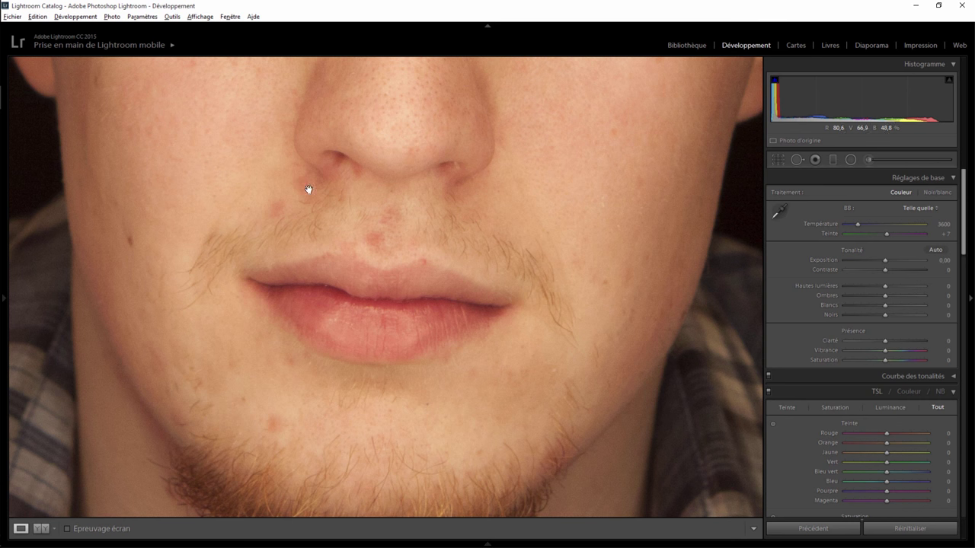
drag(457, 339, 468, 220)
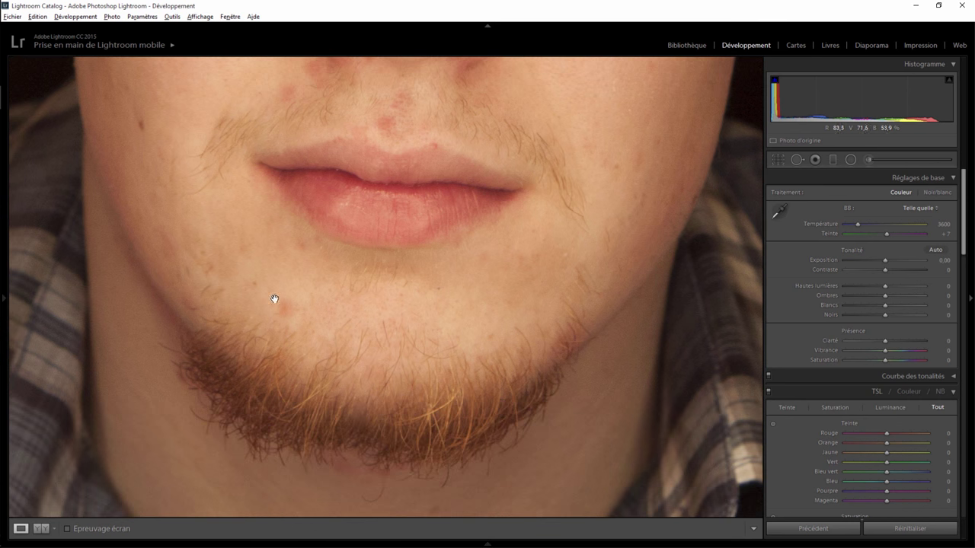
scroll(415, 289, up, 1)
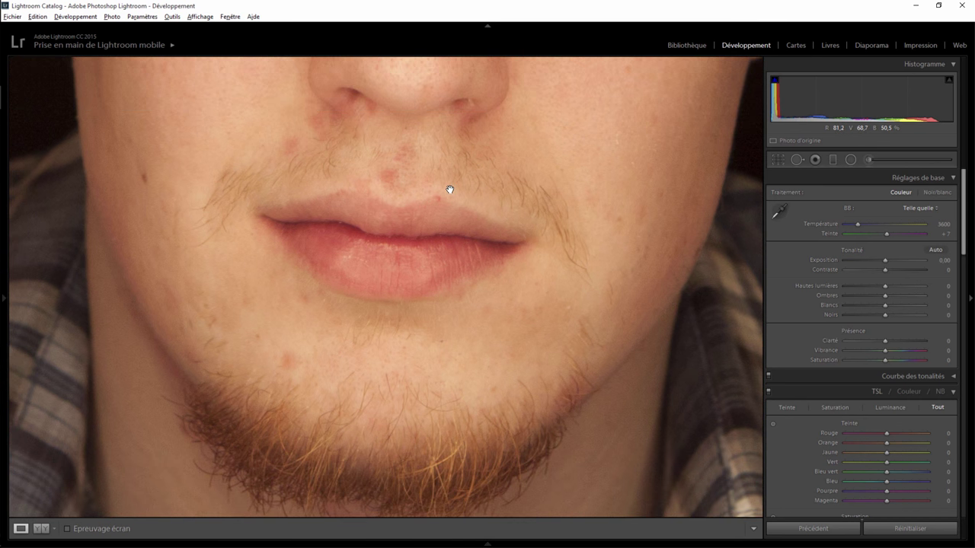
click(448, 188)
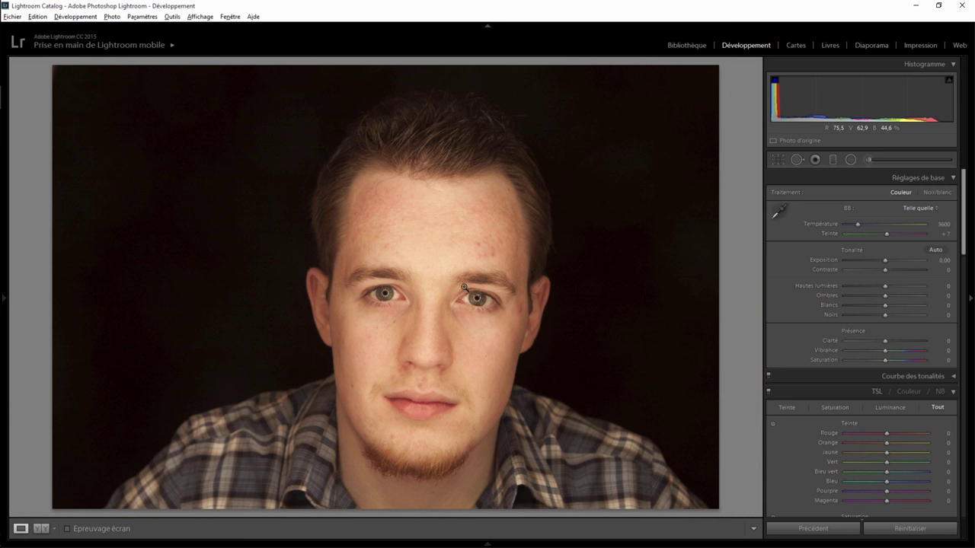
click(435, 239)
click(400, 316)
click(442, 230)
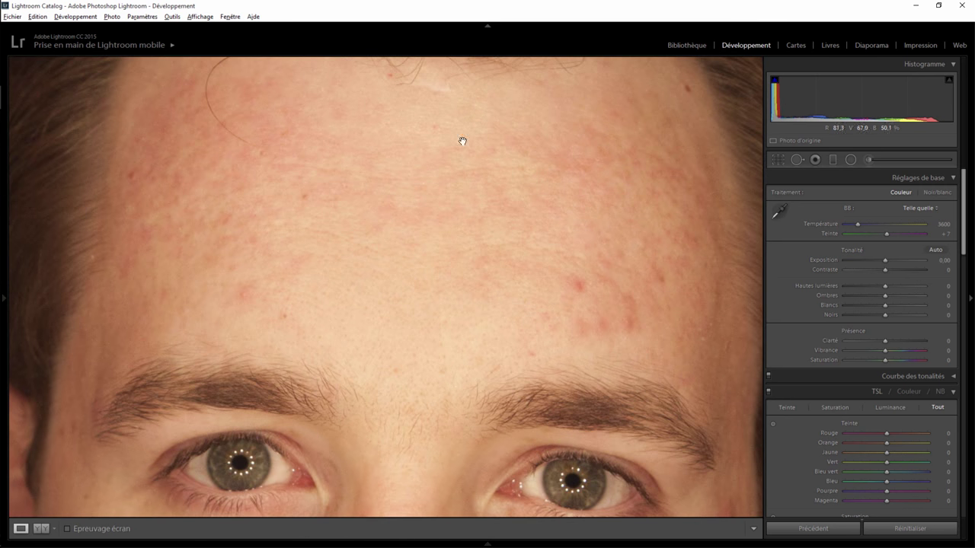
click(449, 195)
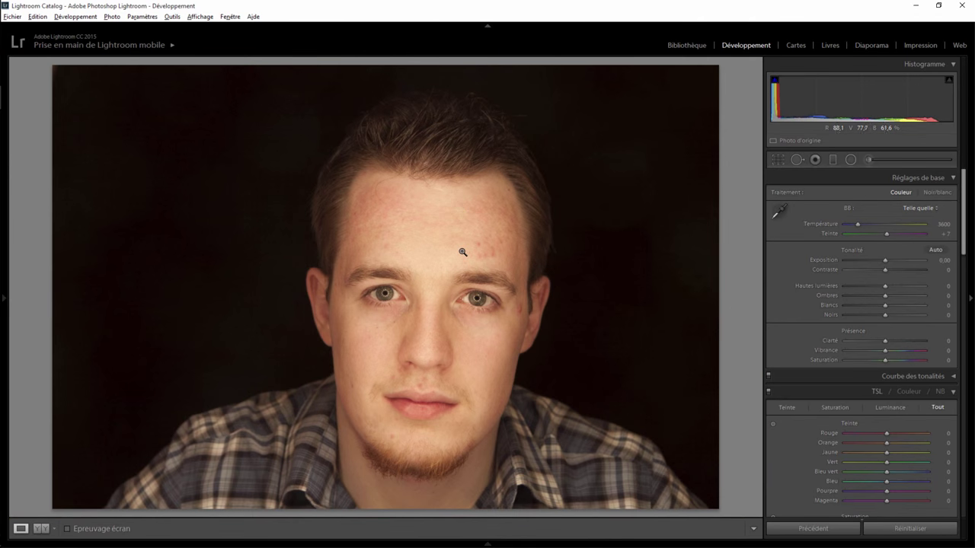
Step: Heal the red cheek spot beside the right eye at opacity 100, sourcing clean cheek skin
click(529, 307)
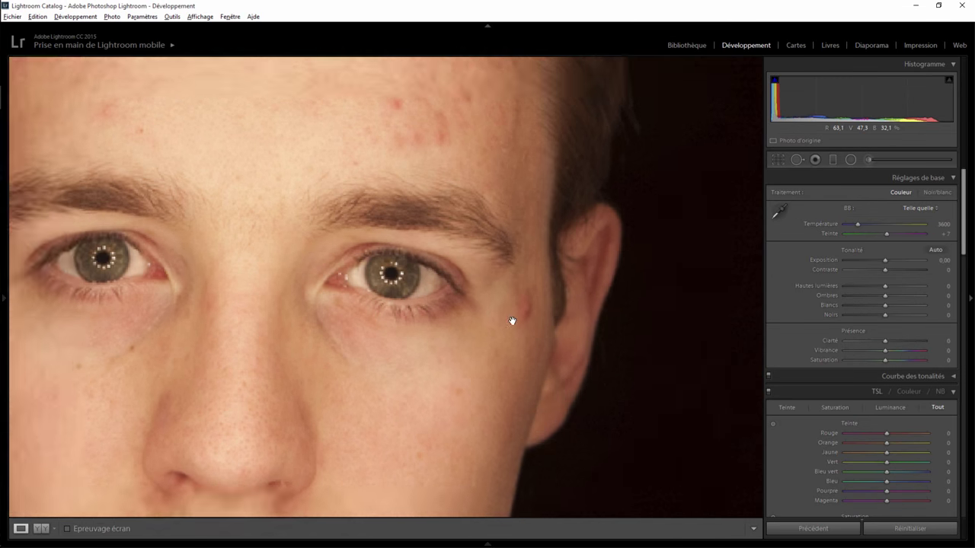
click(797, 159)
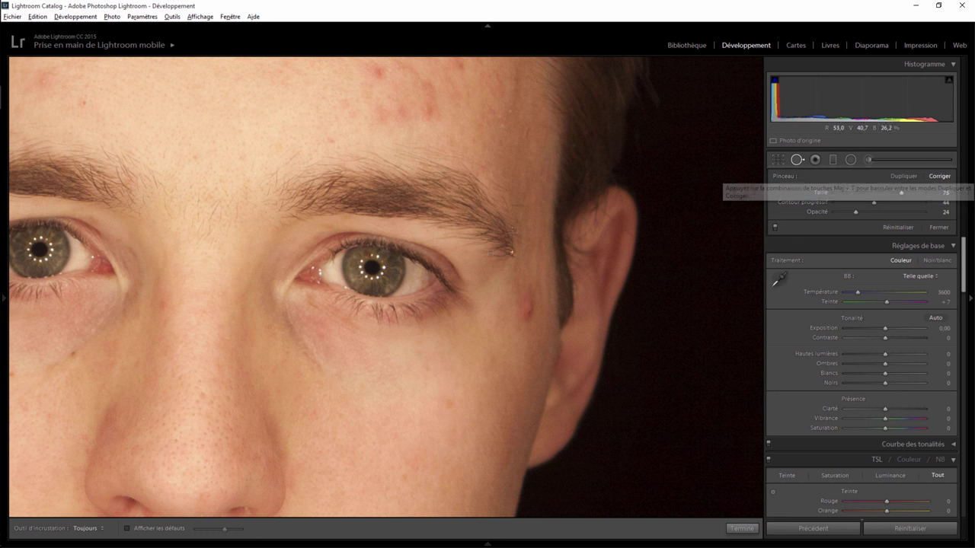
click(527, 303)
drag(525, 93, 508, 376)
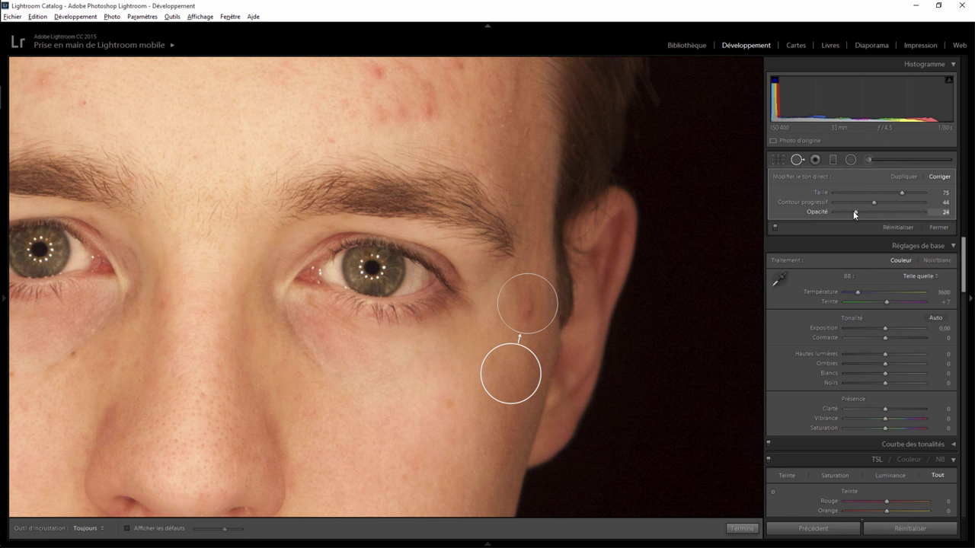
drag(917, 212, 926, 212)
drag(508, 378, 521, 163)
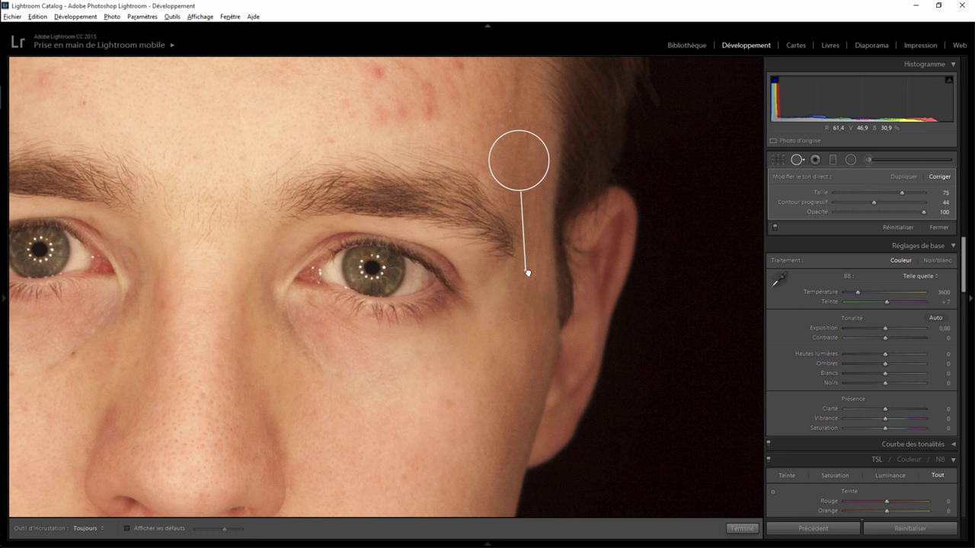
mouse_move(527, 272)
mouse_down()
mouse_move(517, 374)
mouse_move(508, 383)
mouse_up()
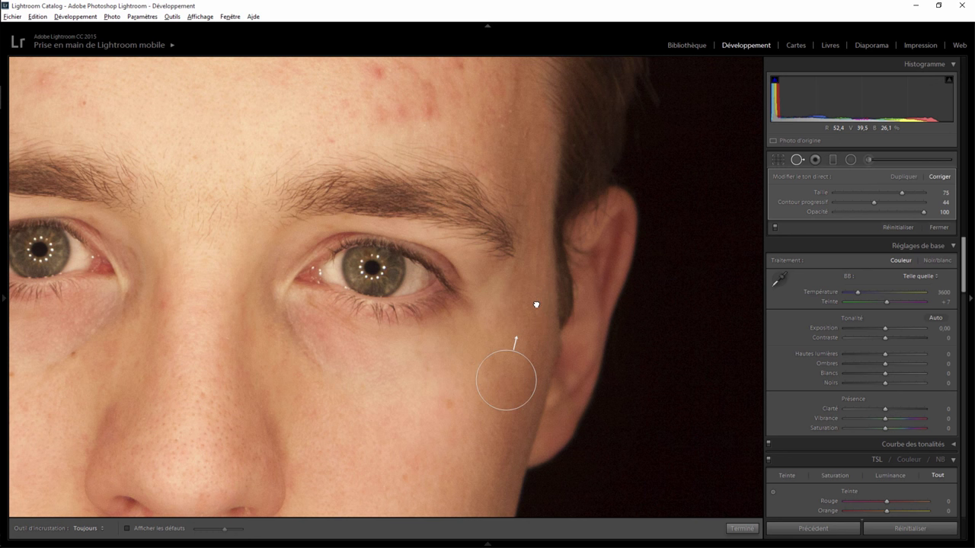
click(743, 528)
drag(402, 316, 681, 370)
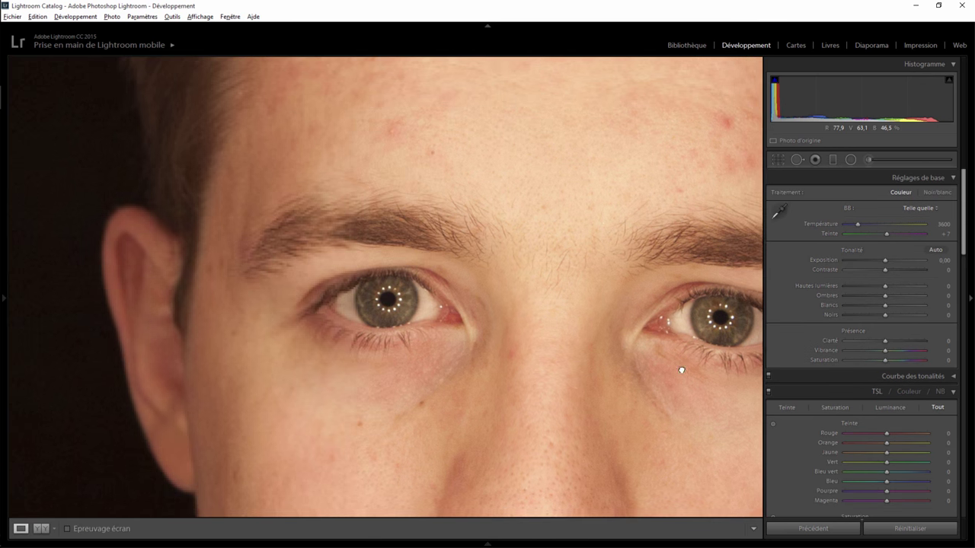
Step: Heal the forehead blemish patch and a left-forehead spot, moving their sources onto clean skin
drag(584, 203, 414, 340)
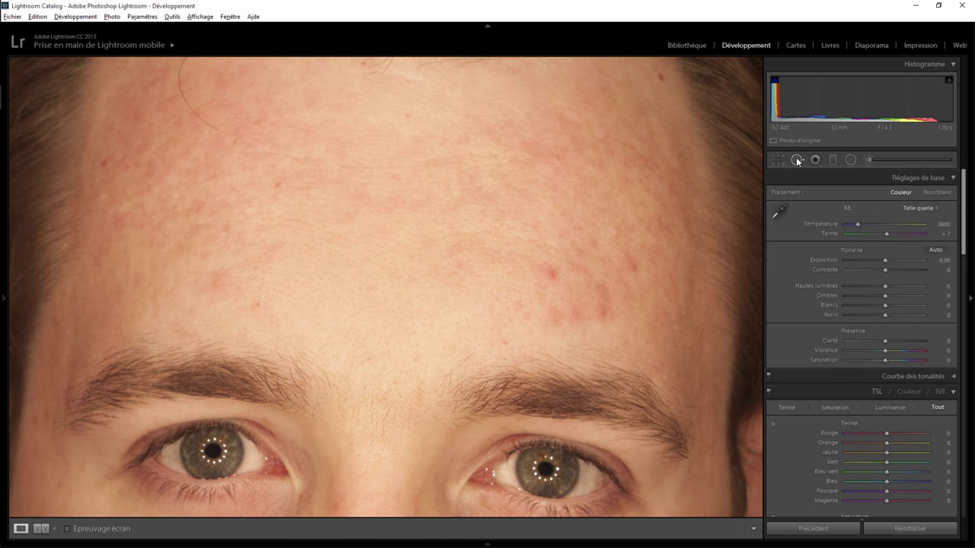
click(797, 160)
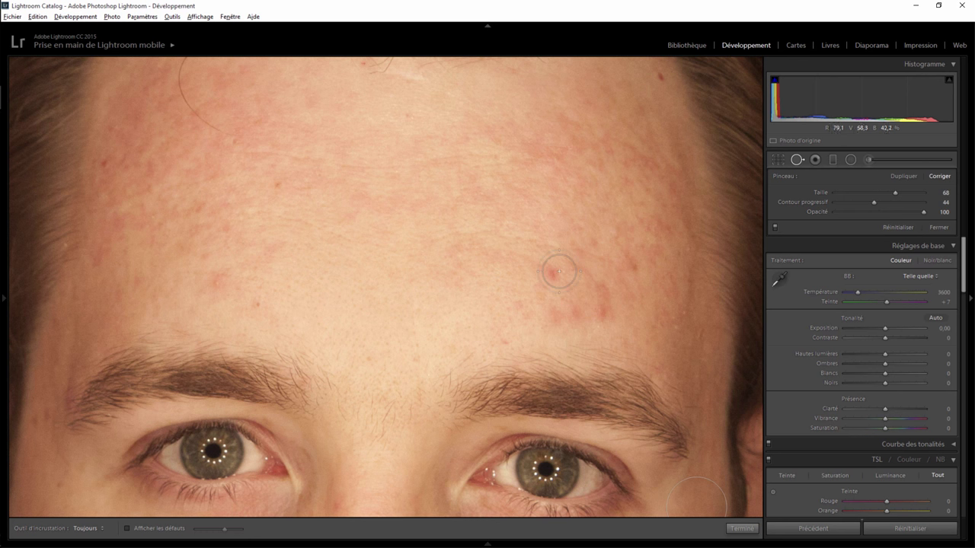
click(552, 270)
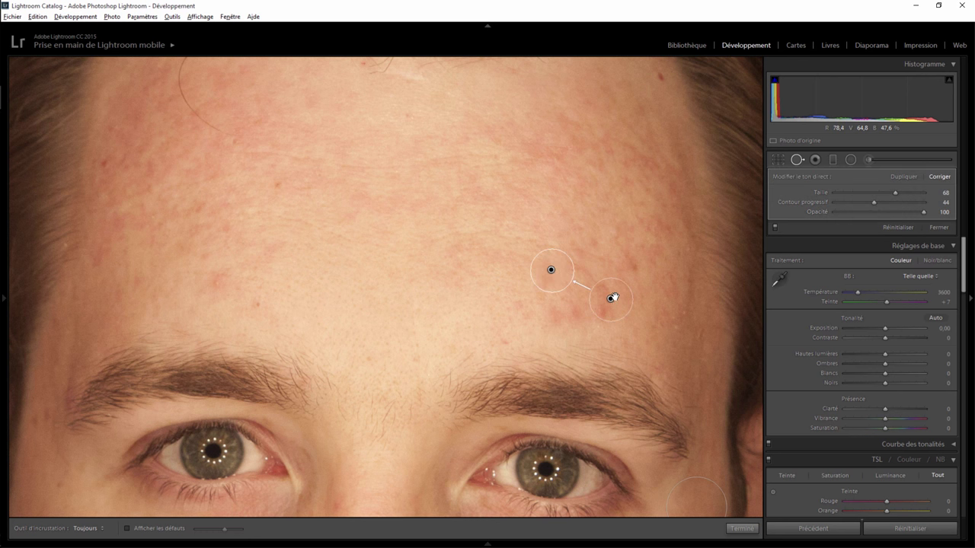
click(485, 264)
drag(598, 312, 542, 314)
mouse_move(589, 218)
mouse_down()
mouse_move(505, 305)
mouse_move(476, 321)
mouse_move(475, 277)
mouse_up()
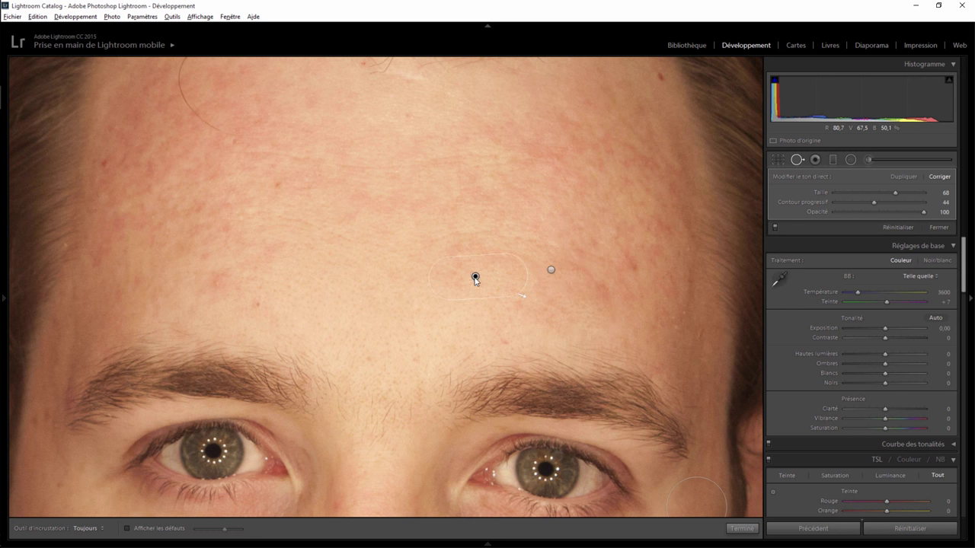
click(215, 285)
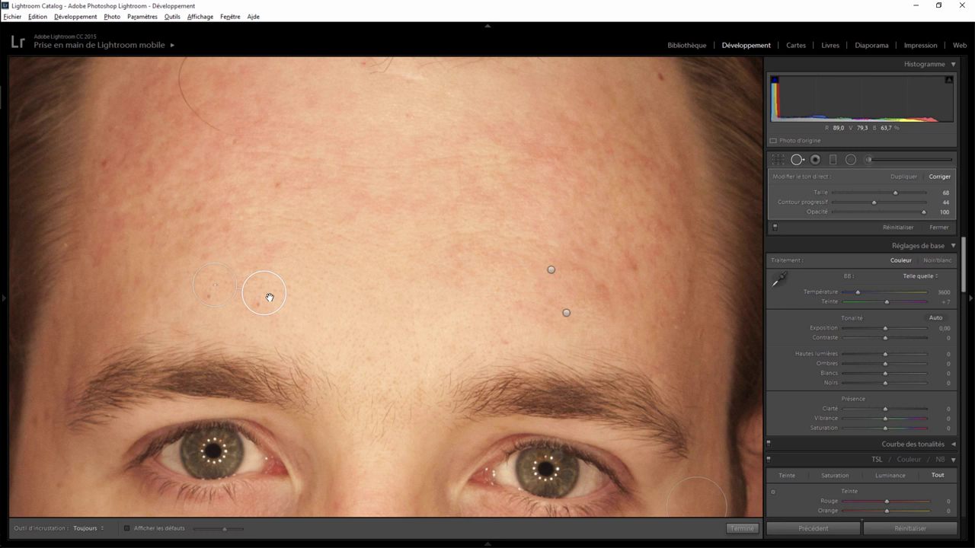
mouse_move(270, 297)
mouse_down()
mouse_move(302, 254)
mouse_move(291, 269)
mouse_up()
Step: Heal the spot on the nose bridge and a small blemish beside the upper lip
mouse_move(420, 348)
mouse_down()
mouse_move(439, 205)
mouse_move(422, 199)
mouse_up()
drag(390, 371, 409, 229)
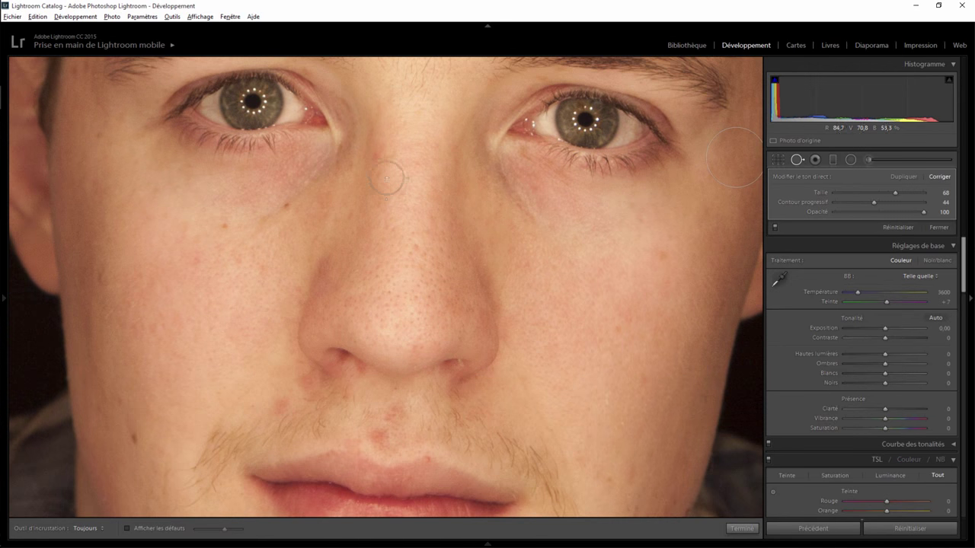
click(376, 157)
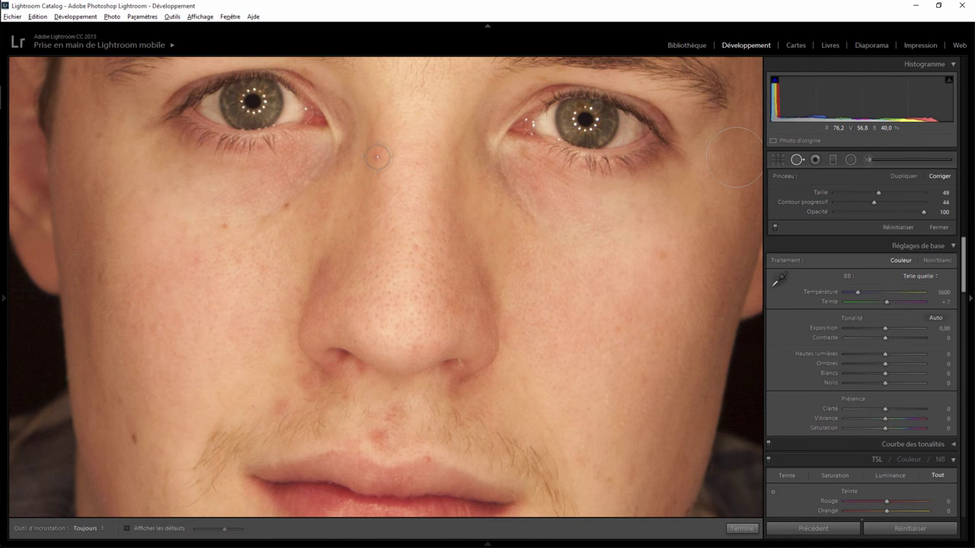
drag(380, 210, 370, 213)
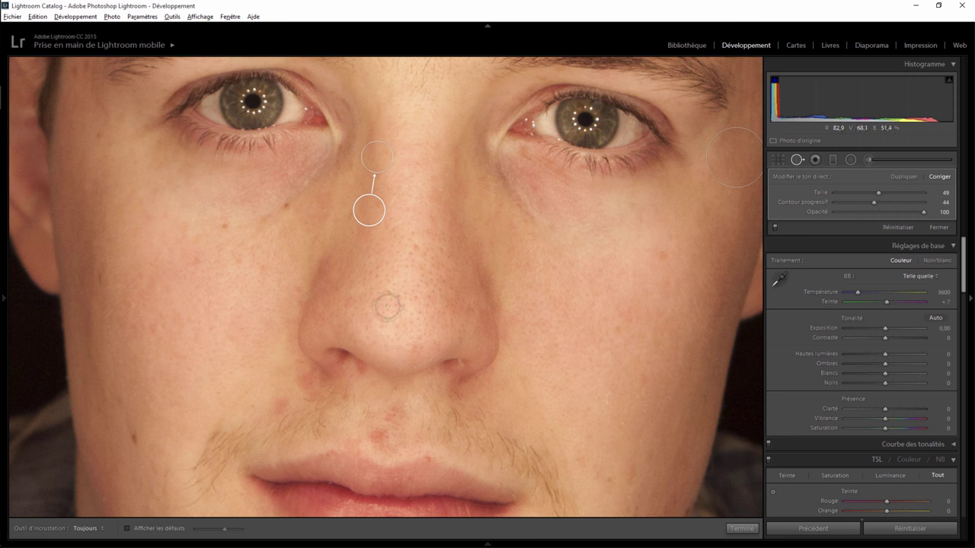
scroll(442, 202, down, 2)
scroll(437, 202, down, 3)
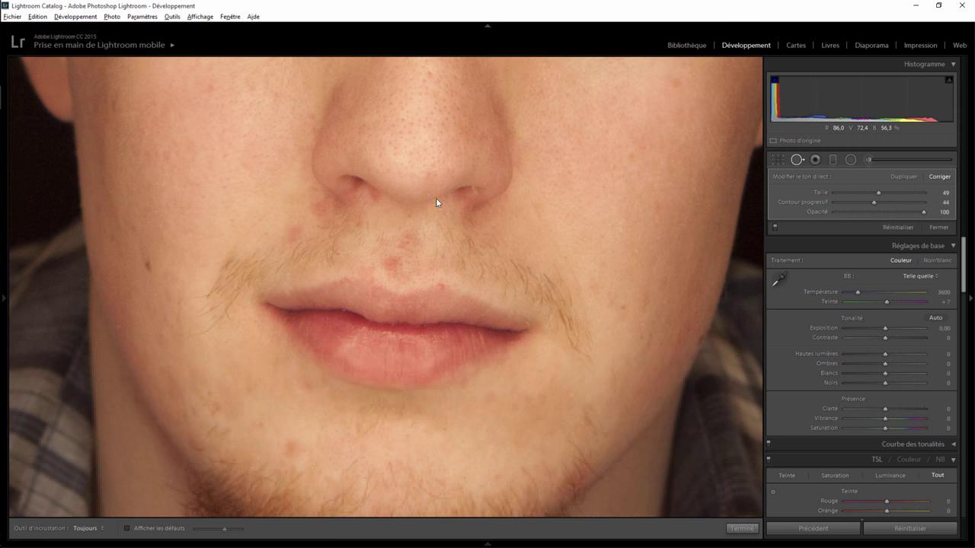
click(294, 232)
drag(247, 242, 246, 241)
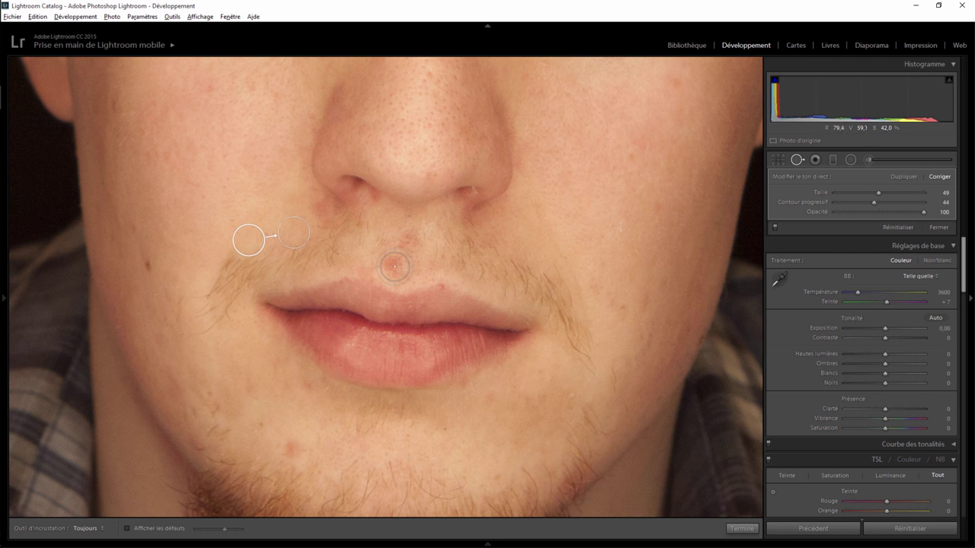
Step: Heal two upper-lip blemishes, sampling replacement skin from the right cheek
scroll(394, 265, up, 2)
click(394, 266)
mouse_move(463, 421)
mouse_down()
mouse_move(584, 209)
mouse_move(557, 174)
mouse_move(564, 181)
mouse_up()
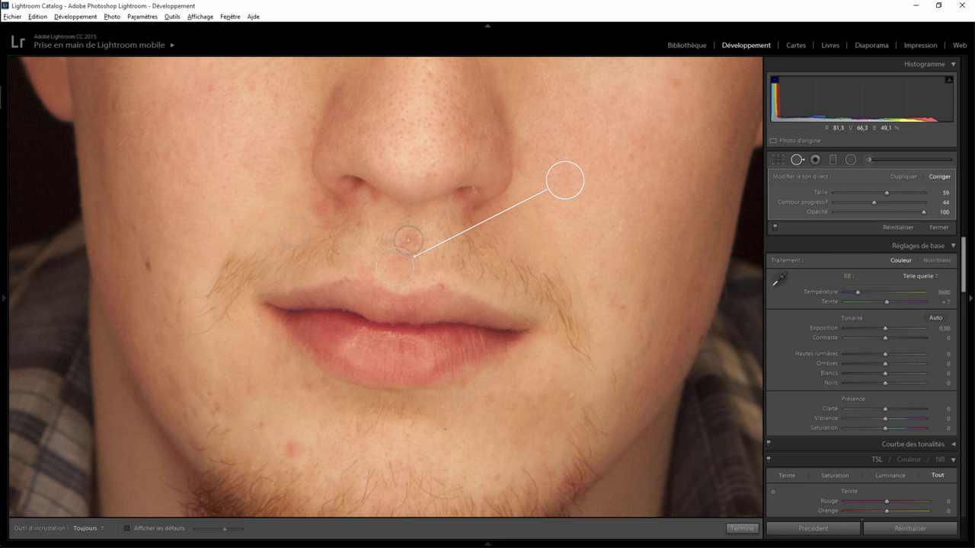
click(407, 240)
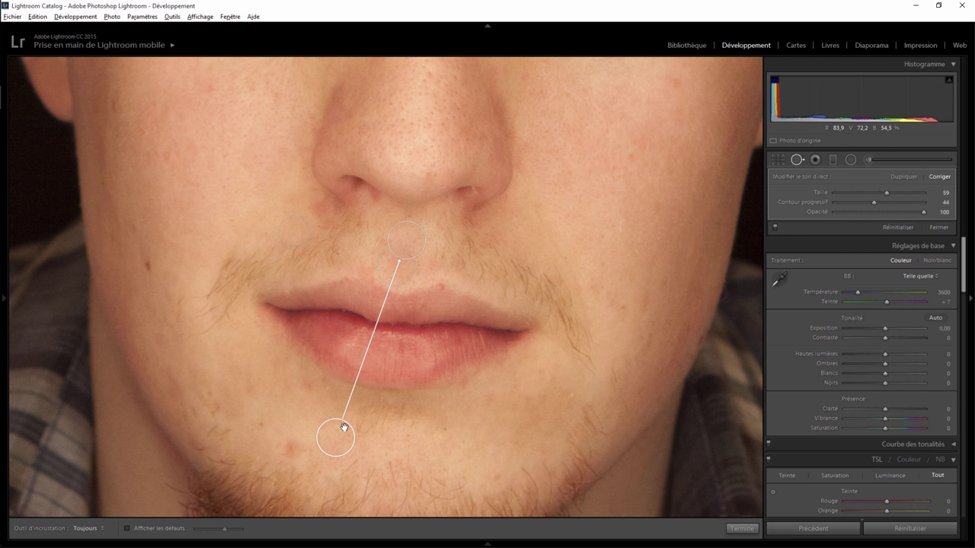
mouse_move(342, 427)
mouse_down()
mouse_move(585, 173)
mouse_move(563, 156)
mouse_move(570, 164)
mouse_up()
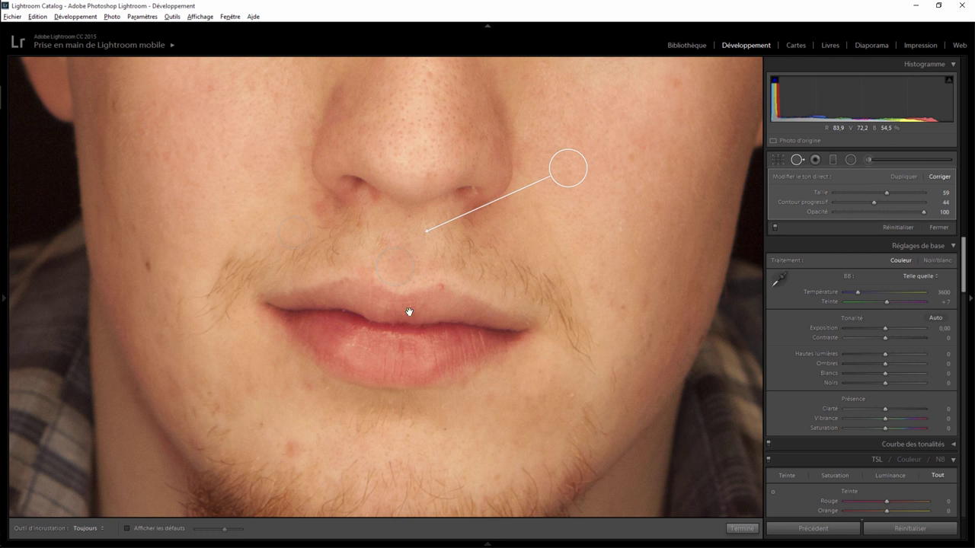
key(Escape)
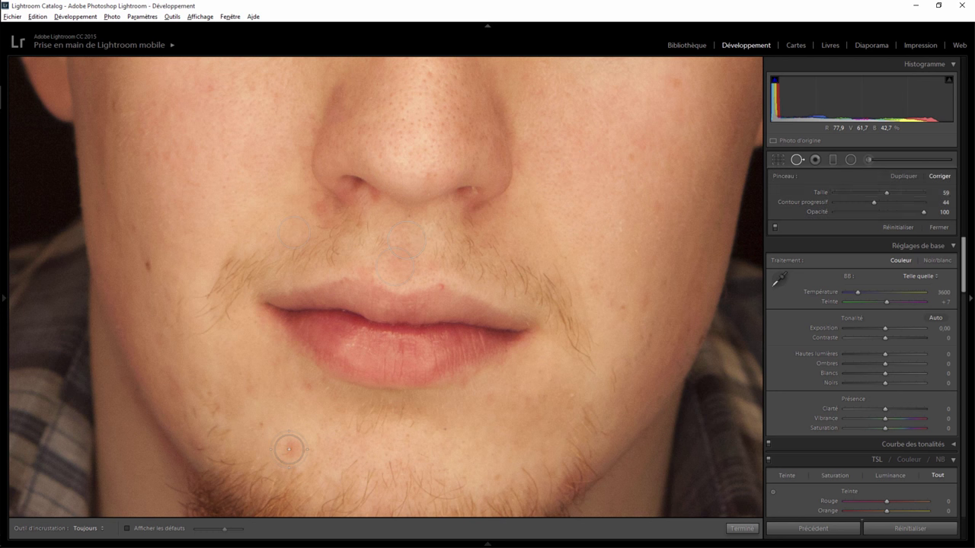
Step: Heal the chin blemish from nearby skin, then review the face and finish the healing pass
click(288, 449)
mouse_move(246, 440)
mouse_down()
mouse_move(249, 406)
mouse_move(238, 394)
mouse_up()
drag(316, 441, 322, 434)
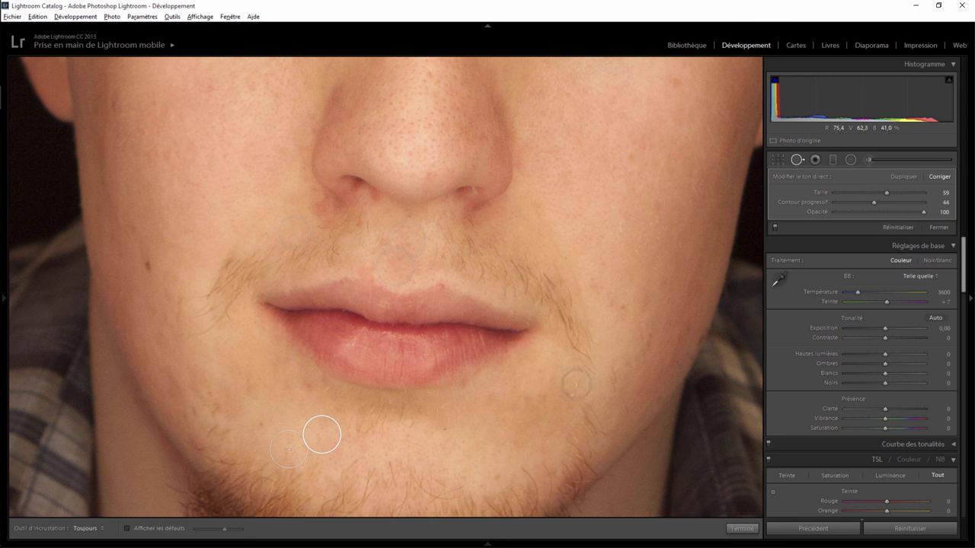
mouse_move(498, 375)
mouse_down()
mouse_move(534, 211)
mouse_move(551, 300)
mouse_move(553, 186)
mouse_up()
drag(554, 127, 520, 435)
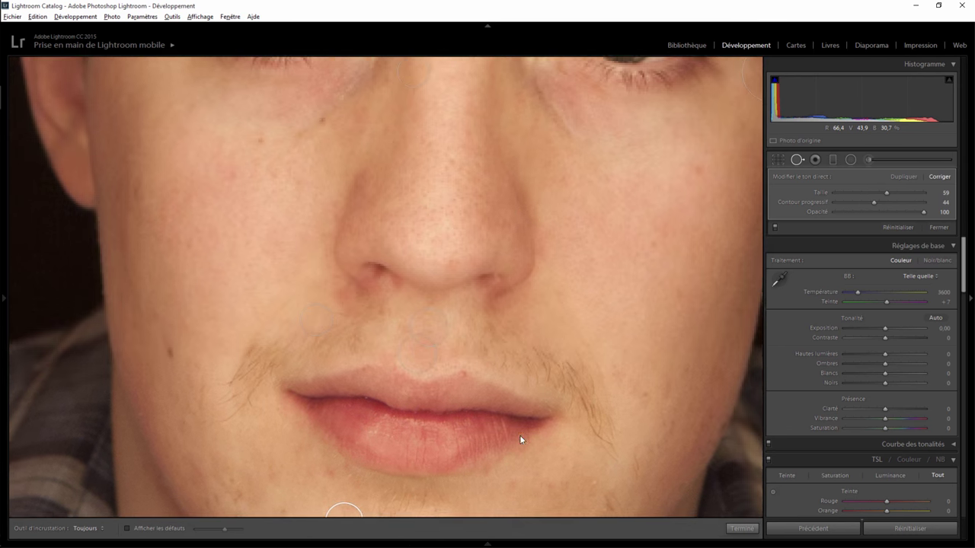
drag(479, 157, 482, 238)
drag(472, 191, 460, 331)
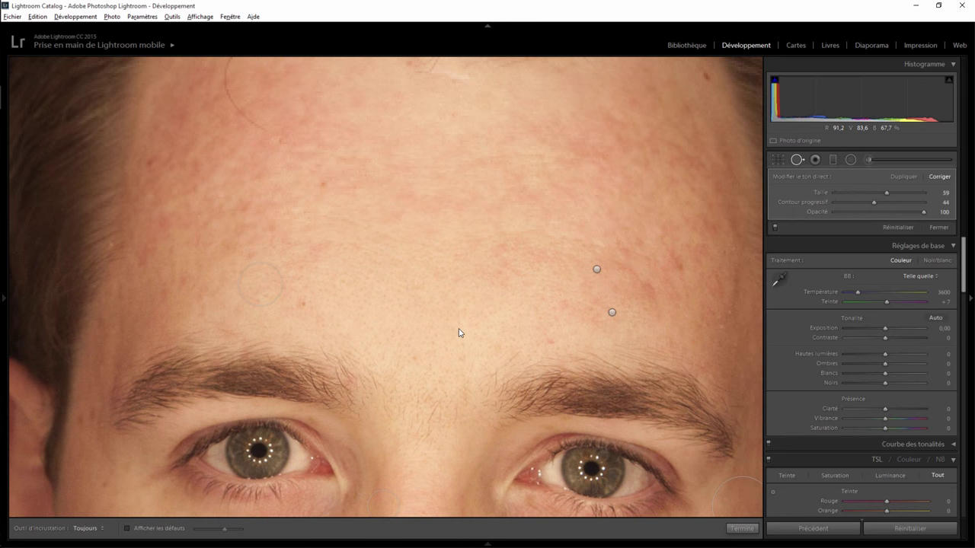
drag(465, 224, 462, 361)
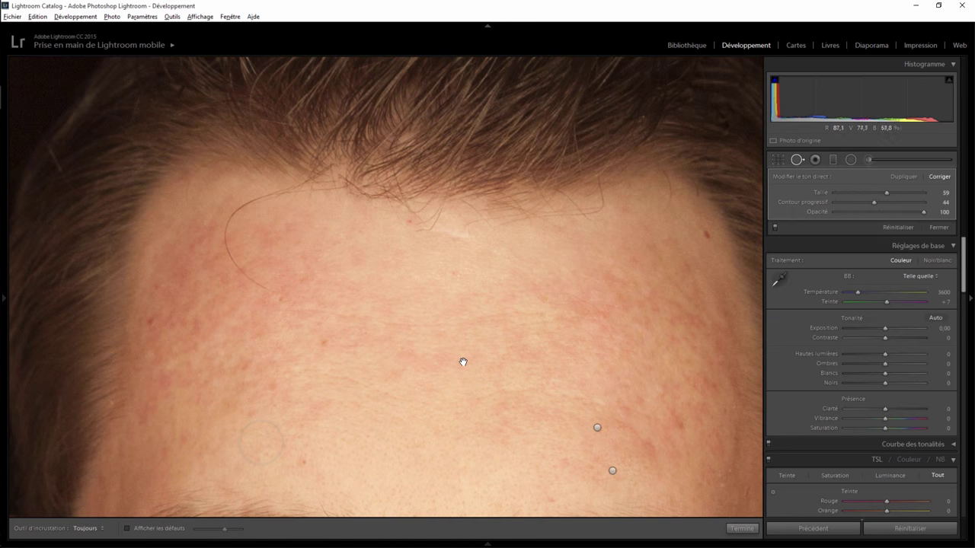
click(740, 528)
Step: With the full portrait in view, set Temperature to 3083 and Clarity and Vibrance to −11
click(462, 327)
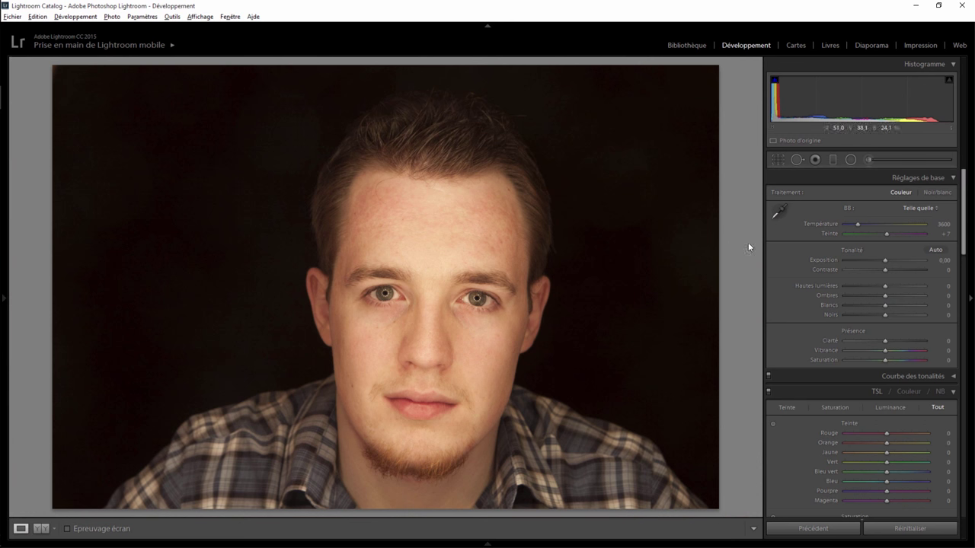
drag(857, 223, 851, 225)
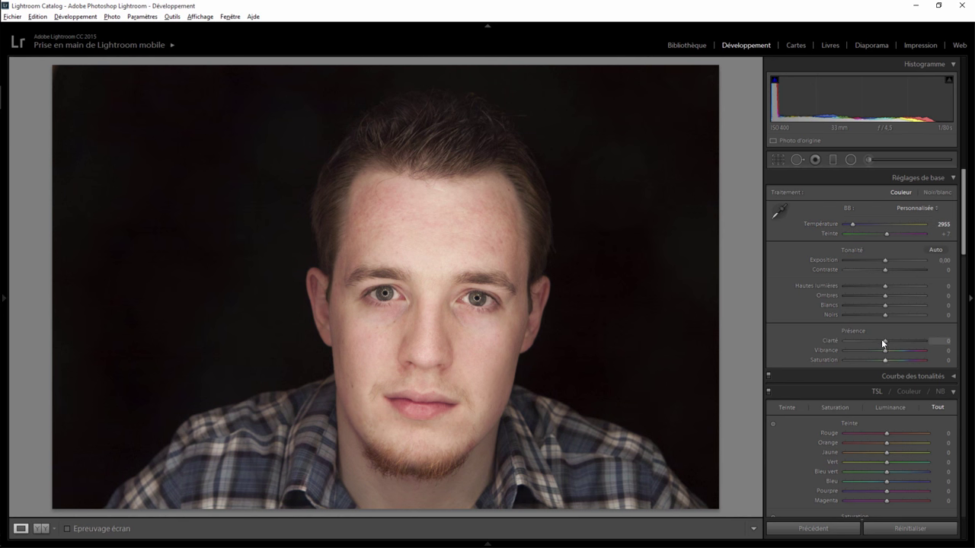
drag(884, 341, 876, 340)
drag(879, 342, 881, 350)
drag(851, 224, 851, 224)
click(850, 160)
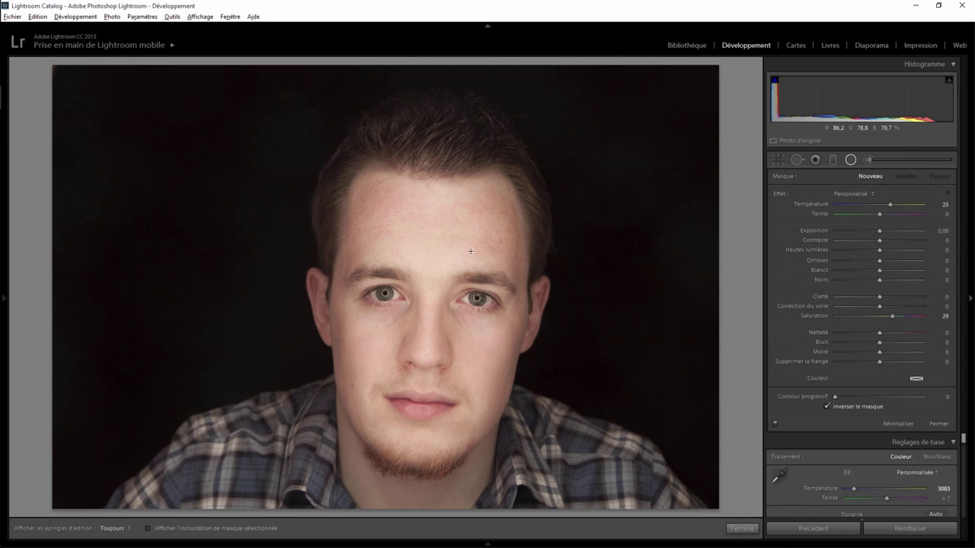
Step: Draw a reset radial filter over the forehead with Feather 36 and Highlights −12
drag(436, 229, 506, 280)
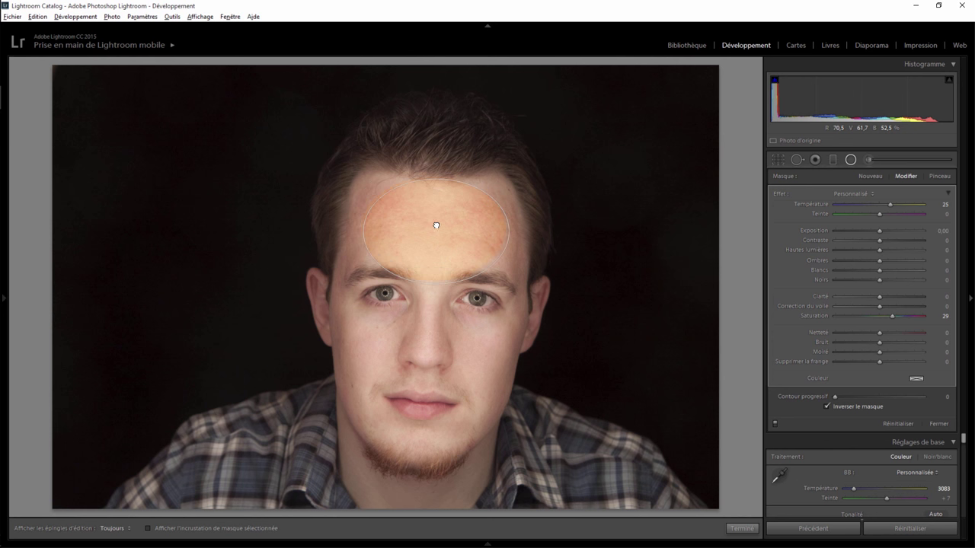
double_click(777, 193)
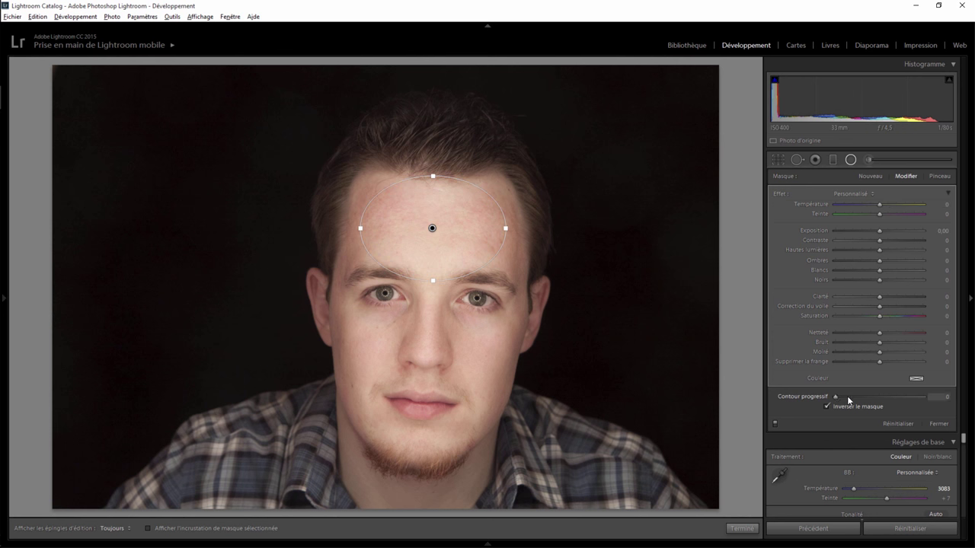
click(869, 396)
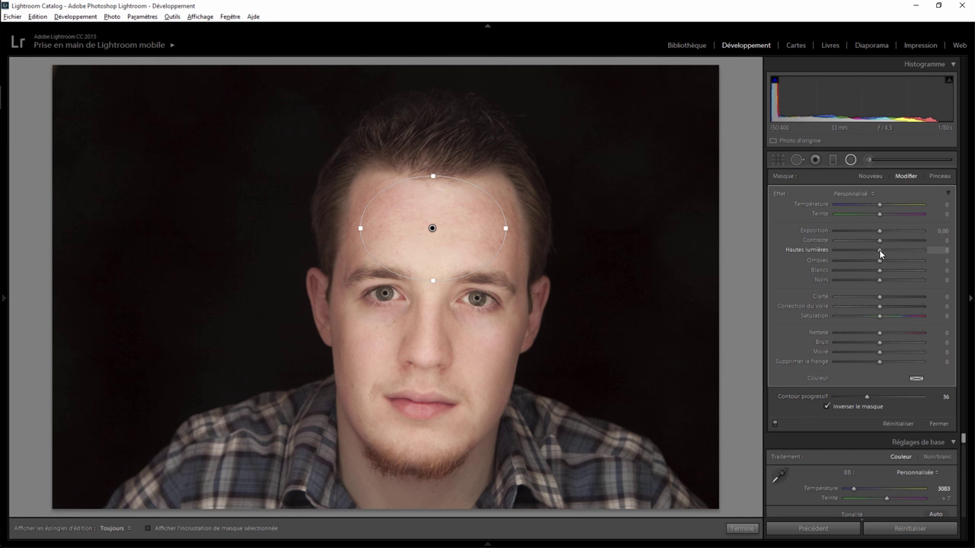
drag(876, 251, 875, 254)
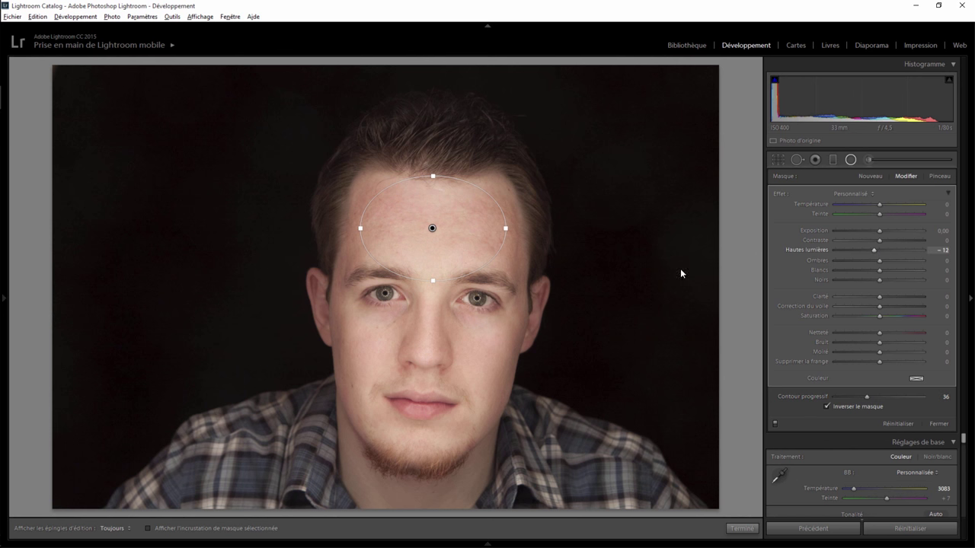
drag(436, 284, 436, 295)
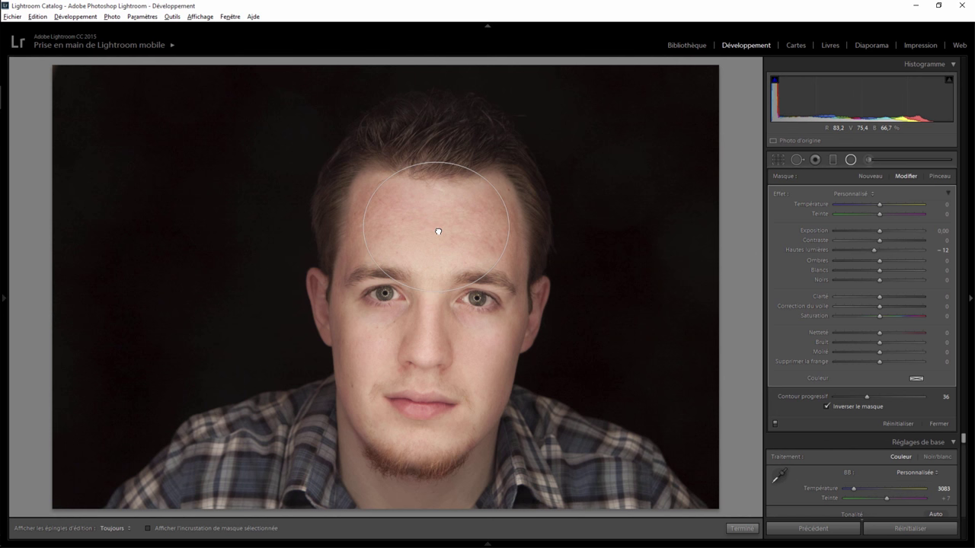
drag(436, 231, 439, 229)
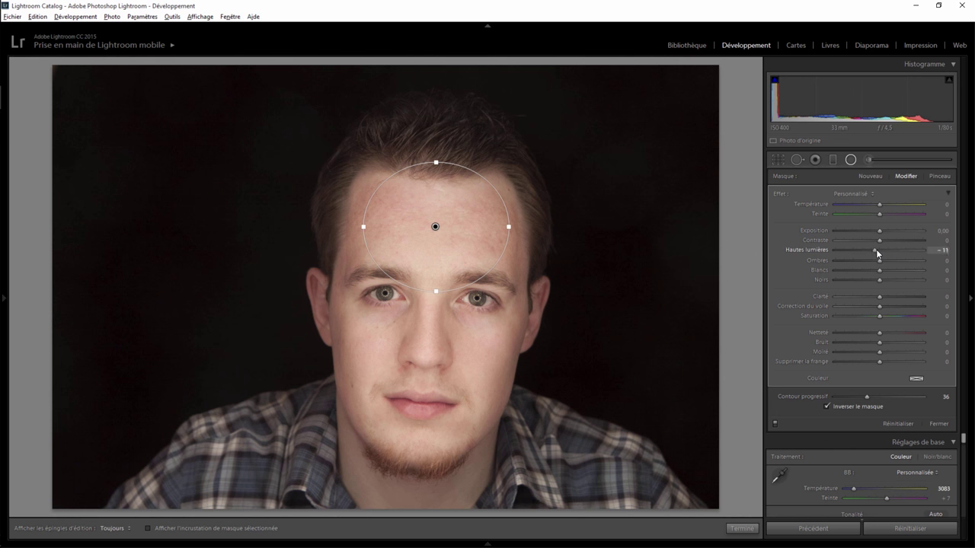
click(850, 161)
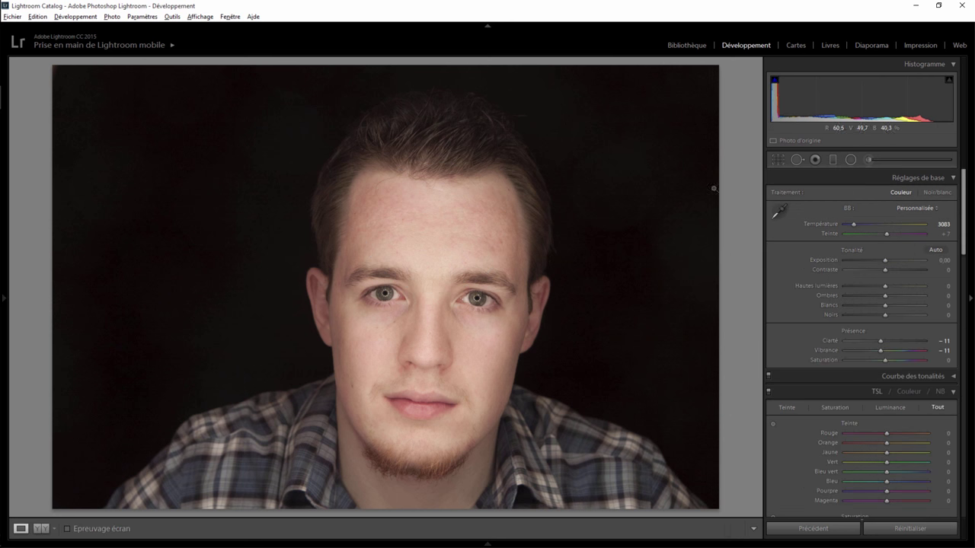
Step: Add radial filters on the right and left forehead with Clarity −58, Sharpness −49, Feather 32
click(851, 160)
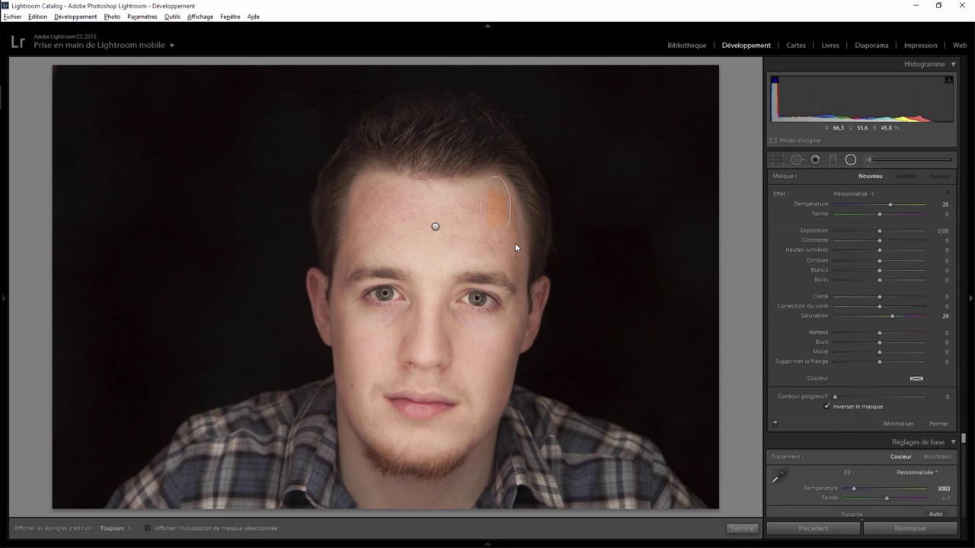
drag(515, 247, 529, 264)
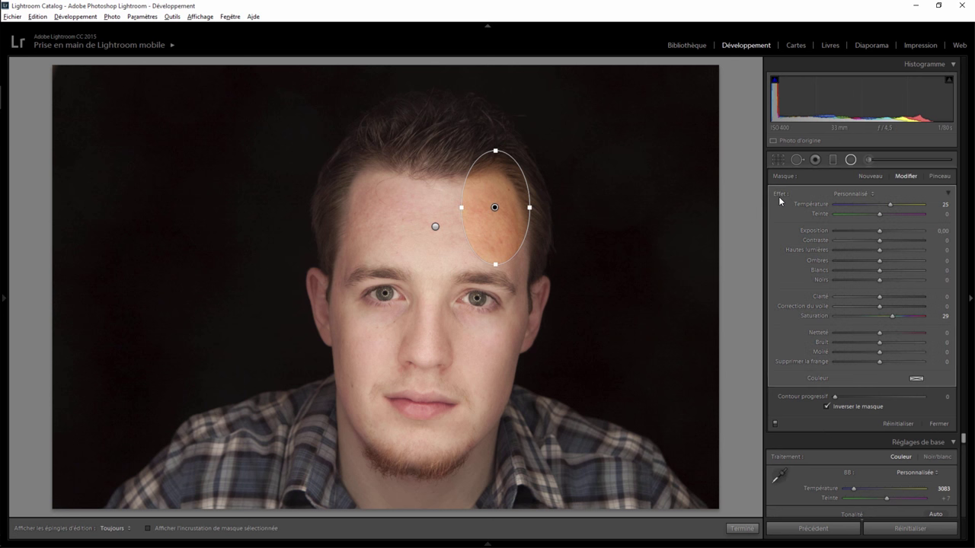
double_click(779, 197)
drag(496, 208, 498, 225)
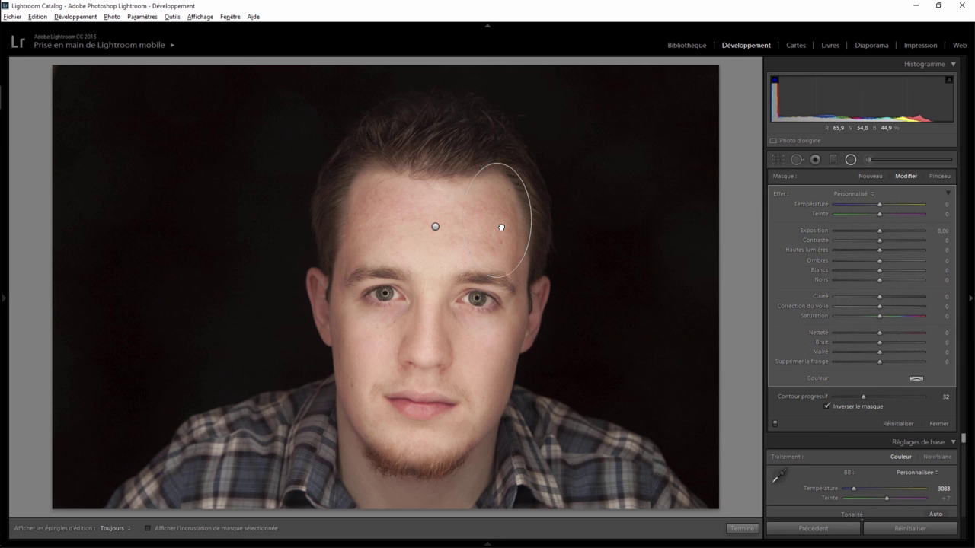
drag(477, 181, 470, 186)
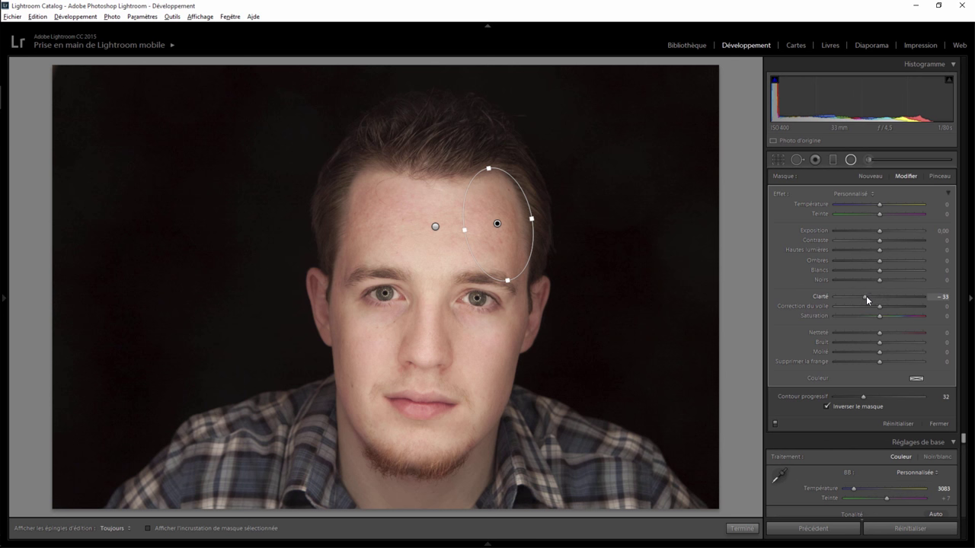
mouse_move(866, 297)
mouse_down()
mouse_move(823, 302)
mouse_move(856, 298)
mouse_up()
drag(880, 332, 817, 336)
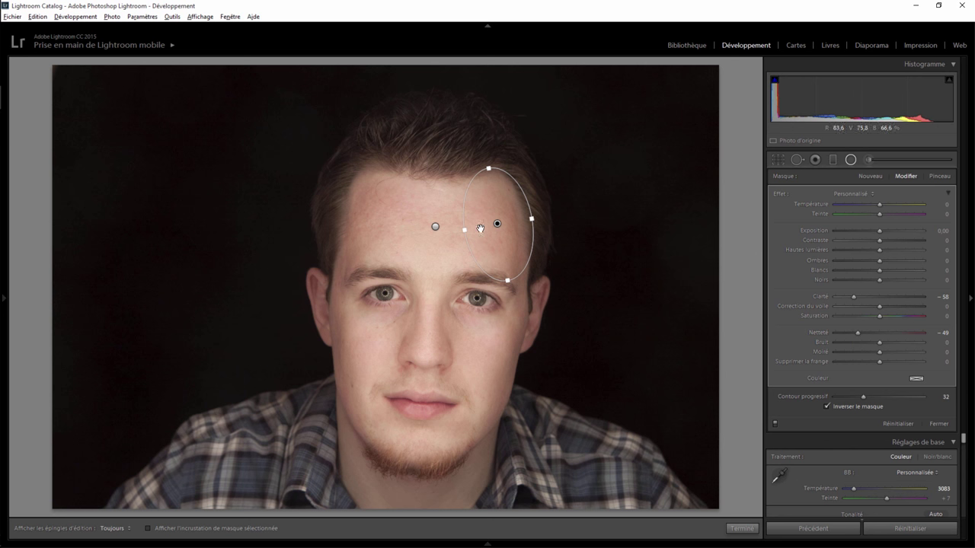
drag(497, 226, 503, 224)
right_click(503, 223)
key(Escape)
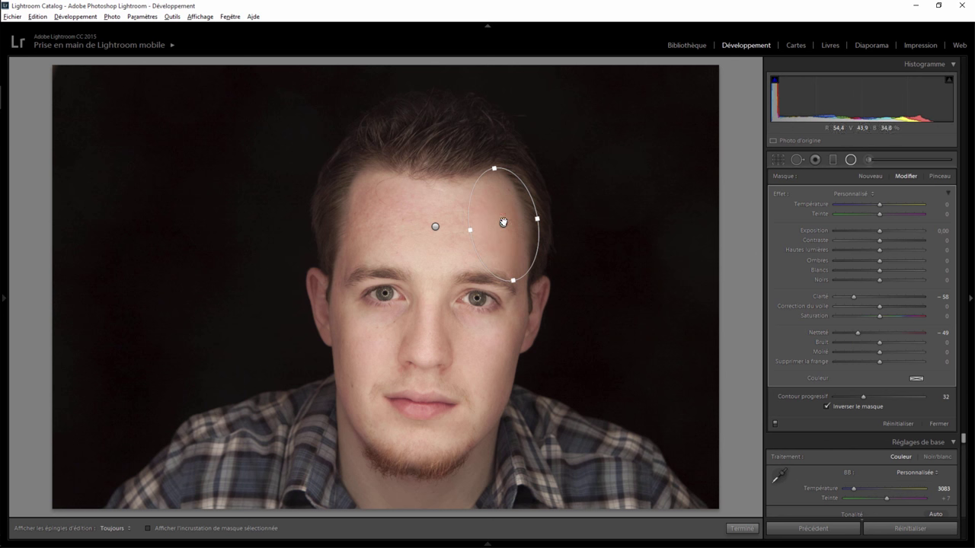
mouse_move(367, 224)
mouse_down()
mouse_move(374, 179)
mouse_move(385, 213)
mouse_move(362, 221)
mouse_up()
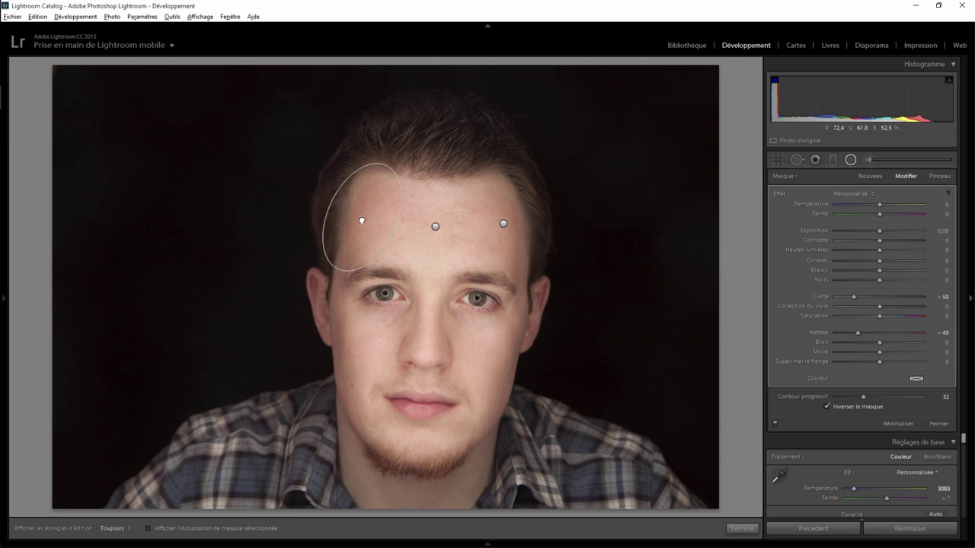
click(742, 528)
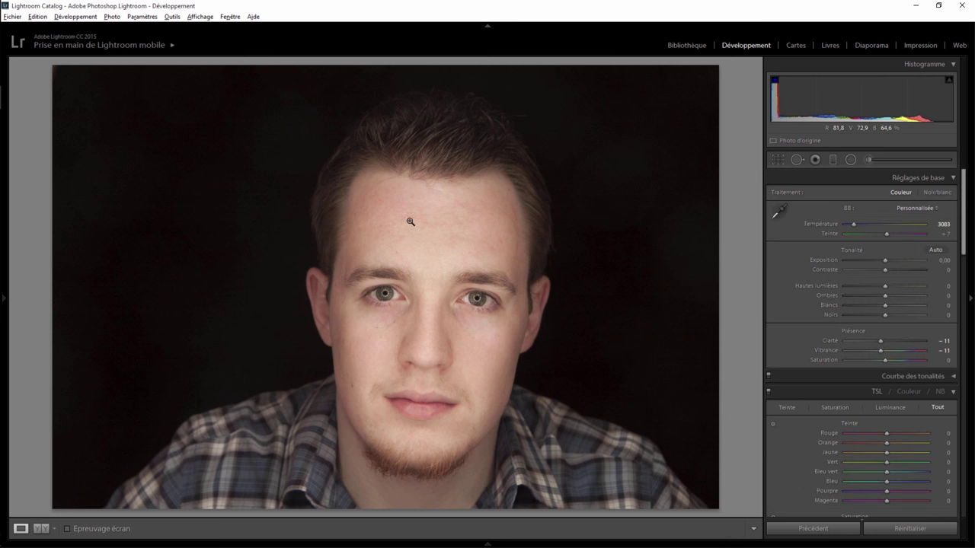
Step: Paint a reset Adjustment Brush with Saturation −62 across the forehead
click(869, 158)
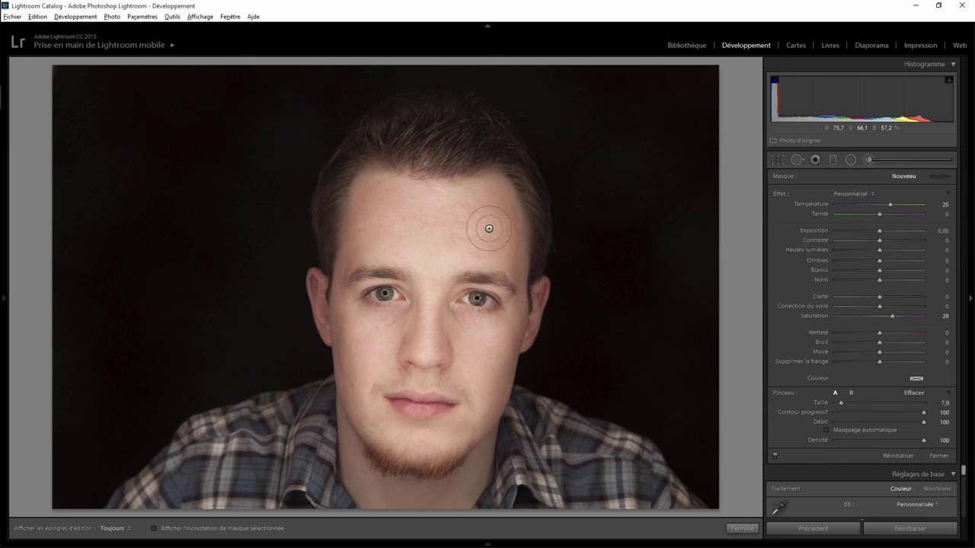
scroll(489, 228, up, 3)
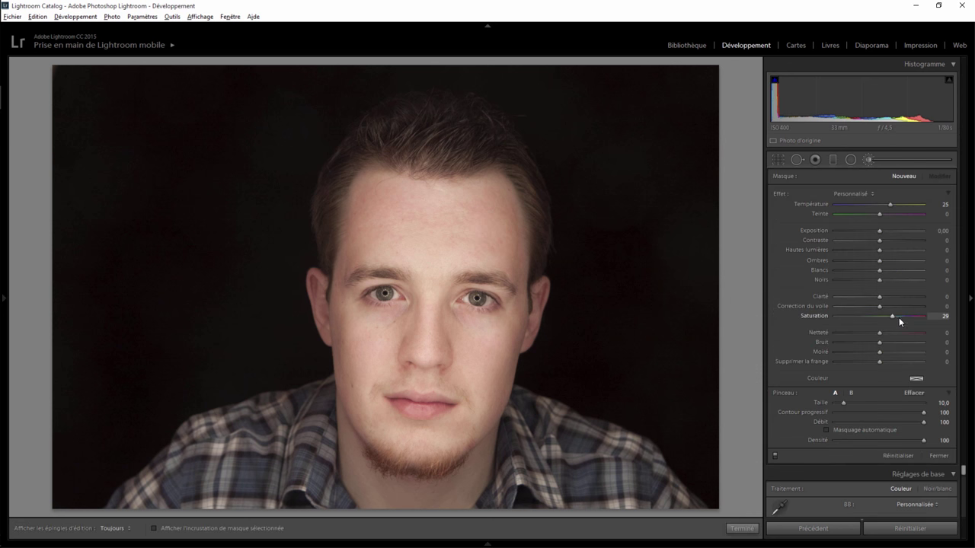
double_click(776, 194)
key(h)
mouse_move(468, 228)
mouse_down()
mouse_move(489, 204)
mouse_move(416, 202)
mouse_move(469, 229)
mouse_move(381, 206)
mouse_move(483, 218)
mouse_move(506, 237)
mouse_move(461, 218)
mouse_move(370, 206)
mouse_move(454, 208)
mouse_move(467, 224)
mouse_up()
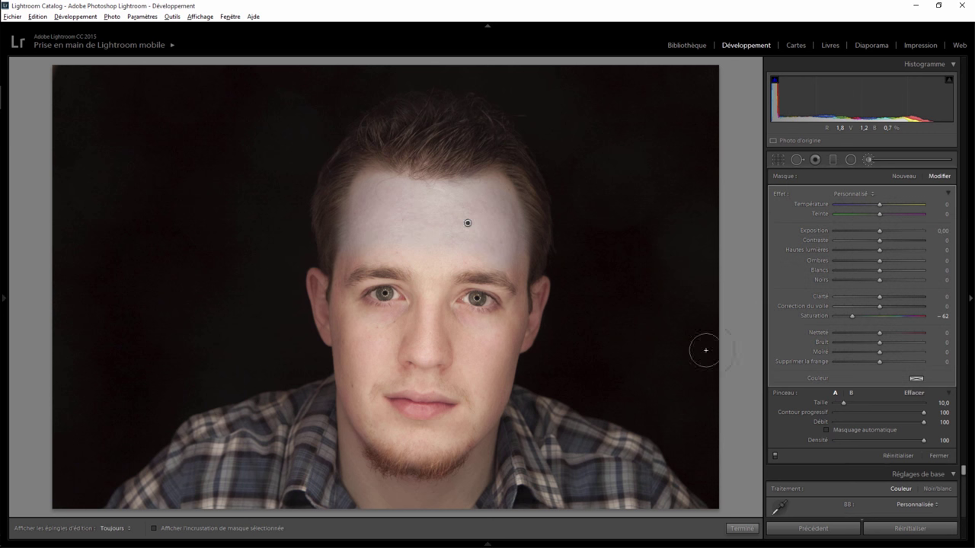
Step: Tint the forehead brush adjustment peach at hue 33, saturation 49
click(916, 379)
click(737, 412)
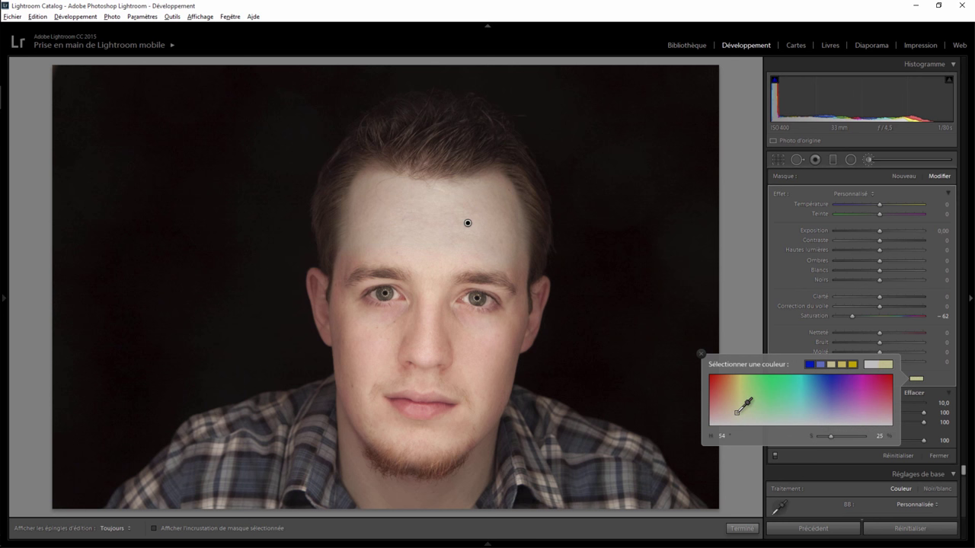
drag(734, 412, 730, 412)
drag(840, 437, 840, 436)
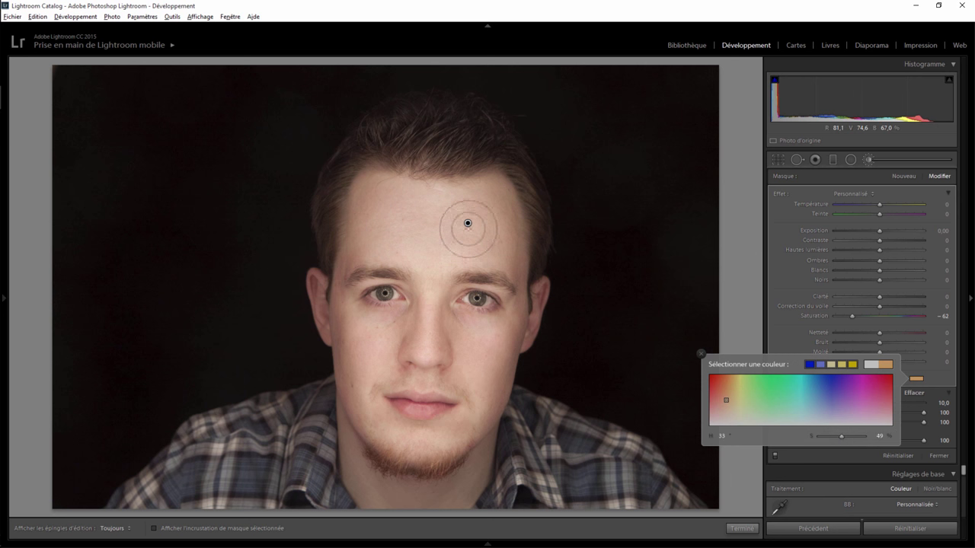
click(467, 224)
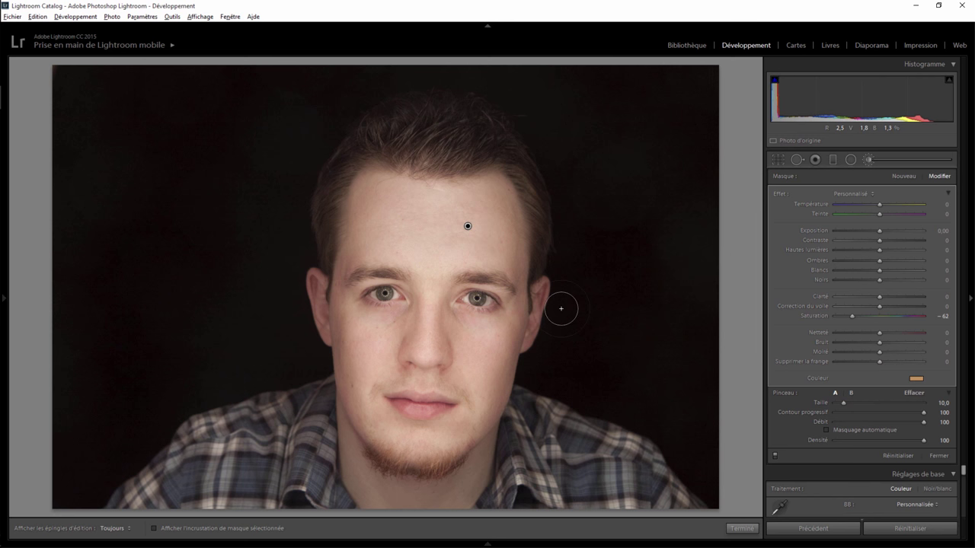
click(742, 527)
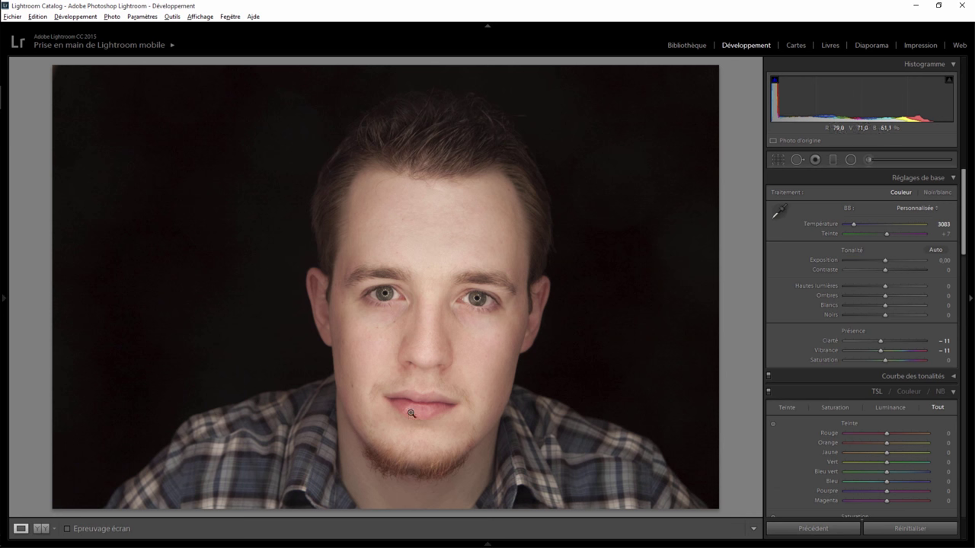
Step: Retint the forehead brush adjustment to a deeper orange at hue 30, saturation 55
click(869, 160)
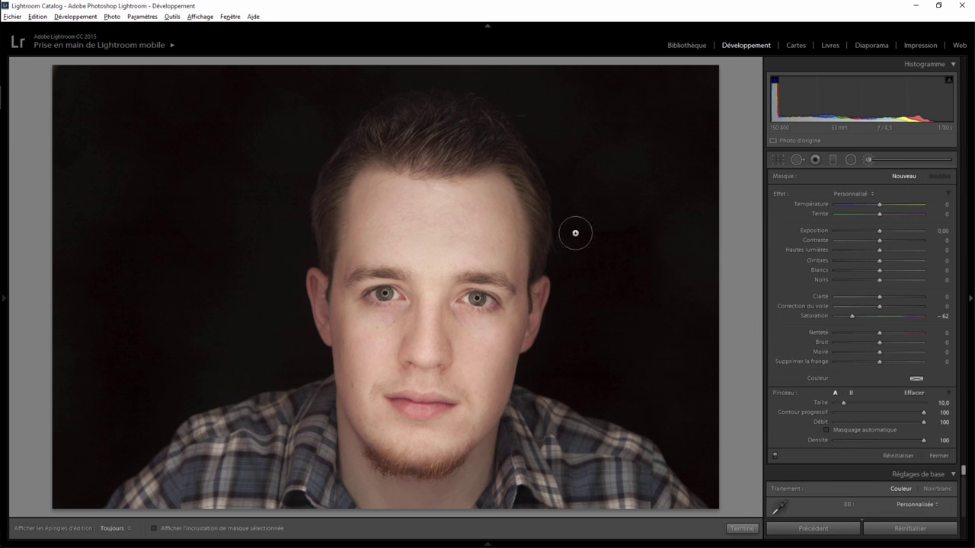
click(467, 226)
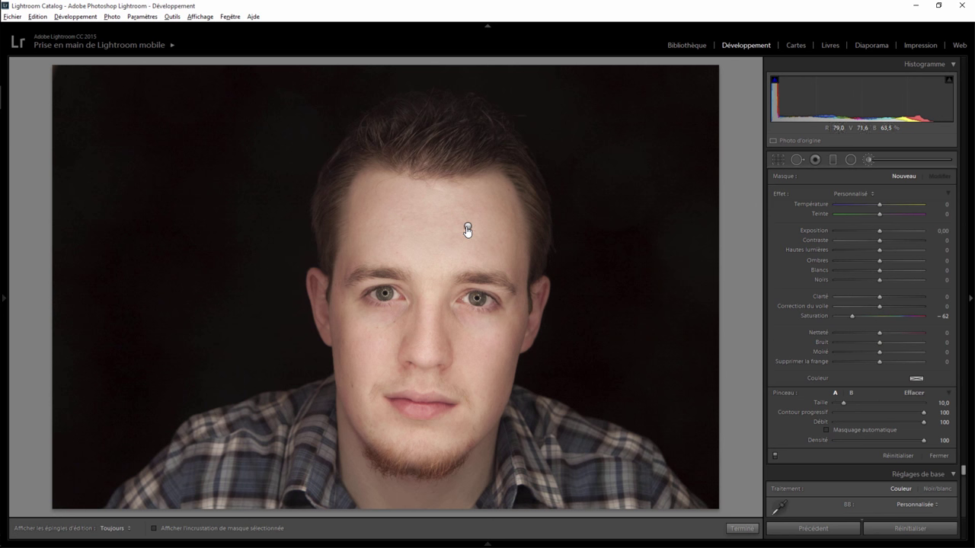
click(916, 378)
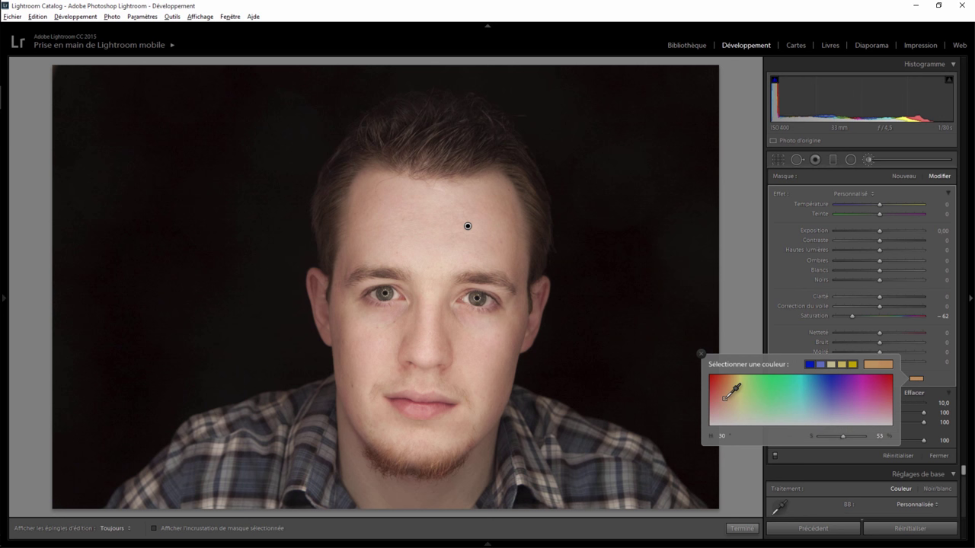
click(701, 355)
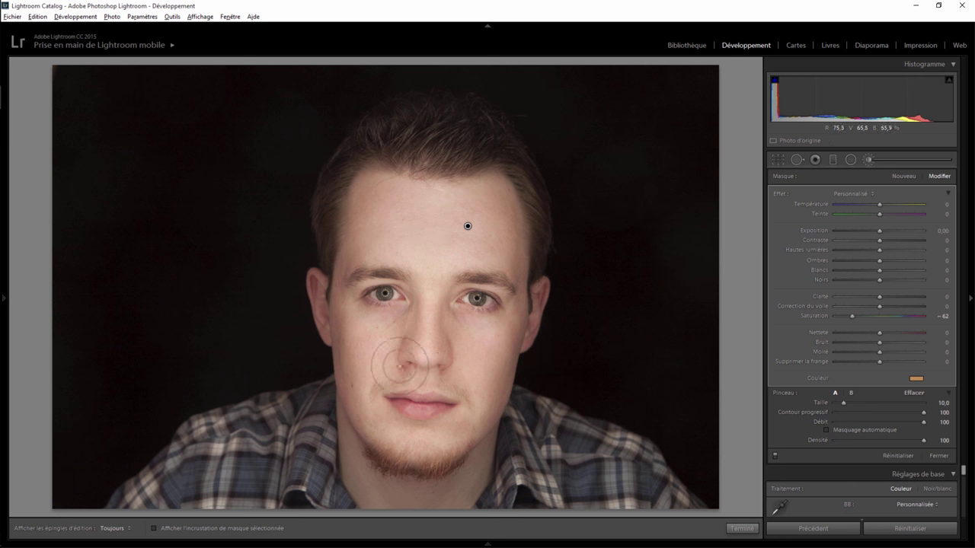
click(741, 528)
Step: Zoom in on the nose and paint a reset brush with Saturation −43 over the nostrils
click(426, 364)
drag(470, 370, 463, 289)
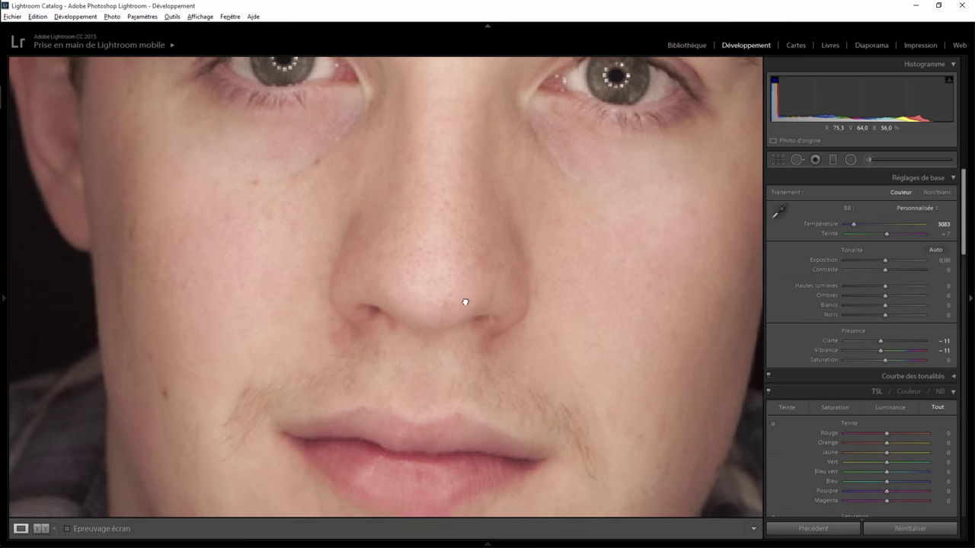
click(869, 160)
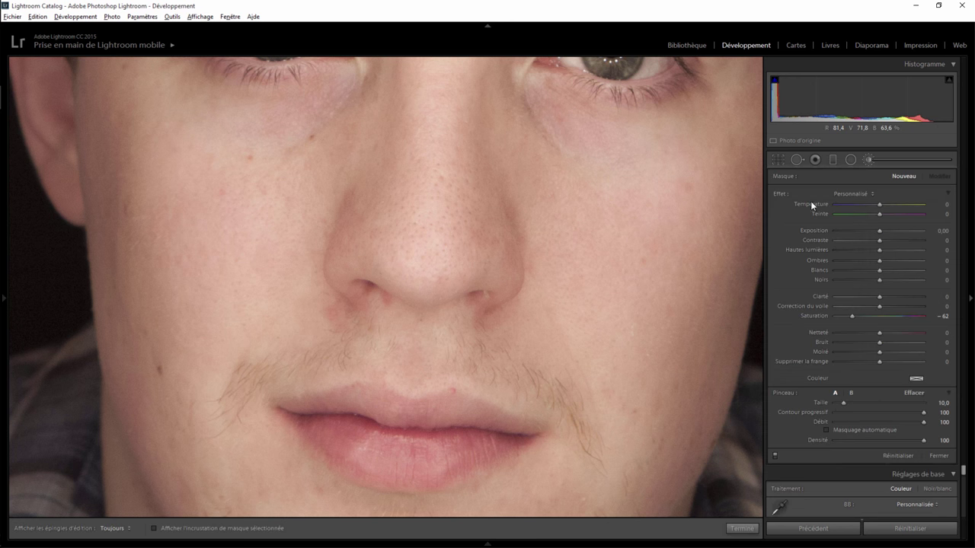
double_click(784, 191)
scroll(500, 311, down, 3)
key(h)
click(504, 303)
drag(871, 314, 860, 314)
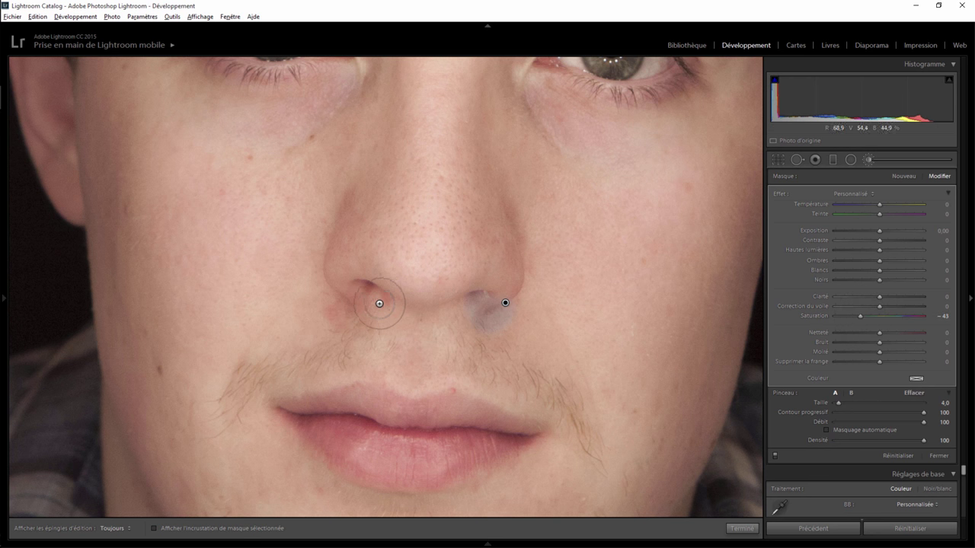
mouse_move(385, 302)
mouse_down()
mouse_move(359, 279)
mouse_move(326, 316)
mouse_move(359, 282)
mouse_move(374, 296)
mouse_move(348, 280)
mouse_move(333, 309)
mouse_move(358, 301)
mouse_up()
Step: Give the nostril adjustment a hue-35 peach tint and raise its Shadows to 78
key(h)
click(919, 377)
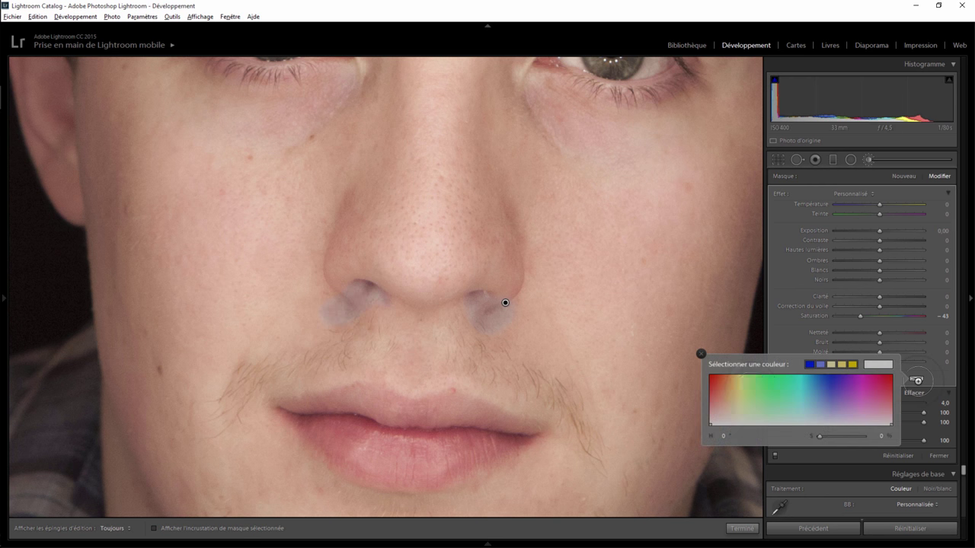
click(733, 403)
drag(732, 402, 729, 402)
drag(729, 402, 727, 402)
drag(726, 402, 727, 401)
click(701, 354)
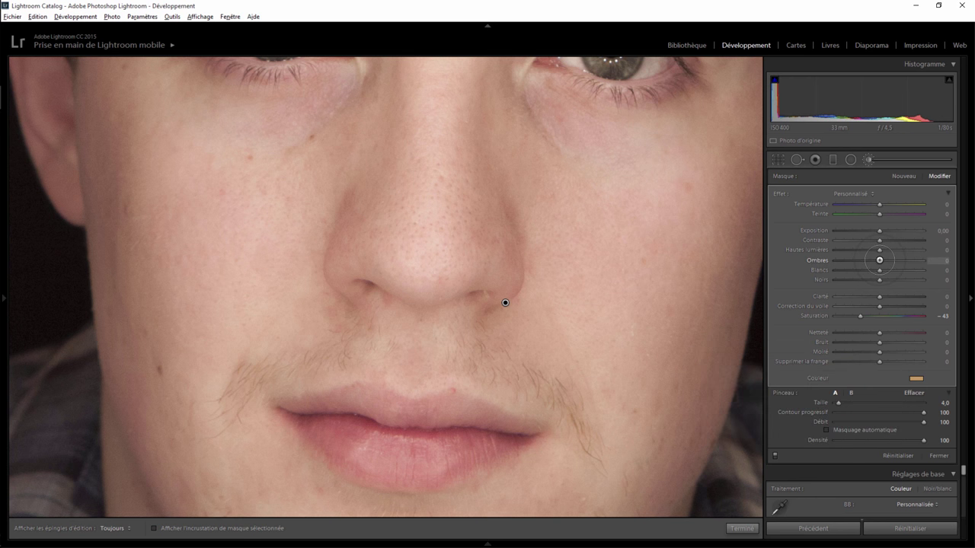
mouse_move(889, 260)
mouse_down()
mouse_move(905, 264)
mouse_move(868, 261)
mouse_move(933, 262)
mouse_up()
click(743, 527)
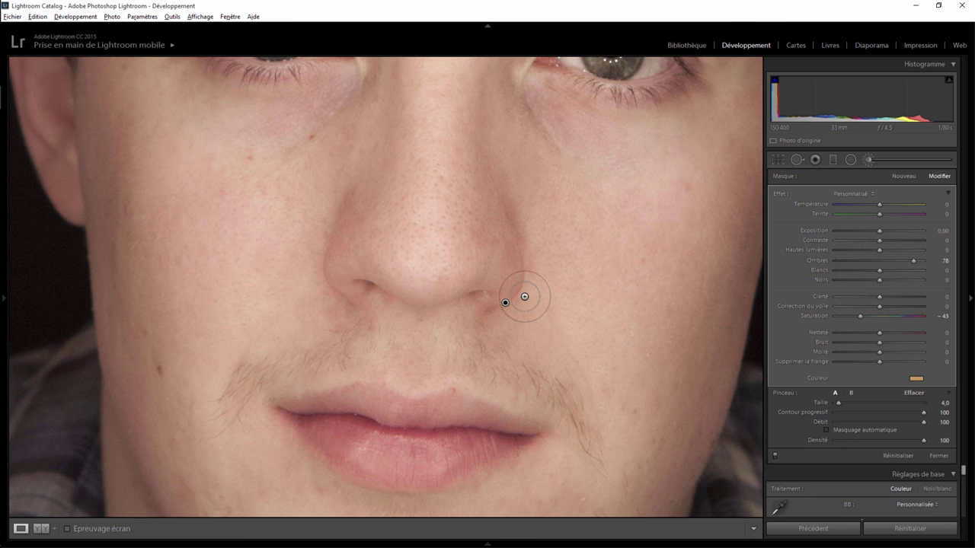
key(z)
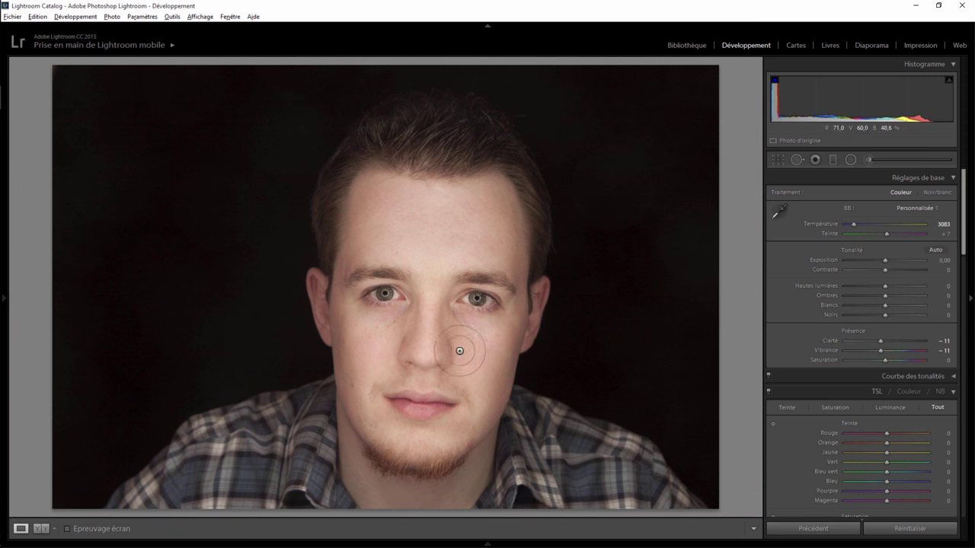
key(z)
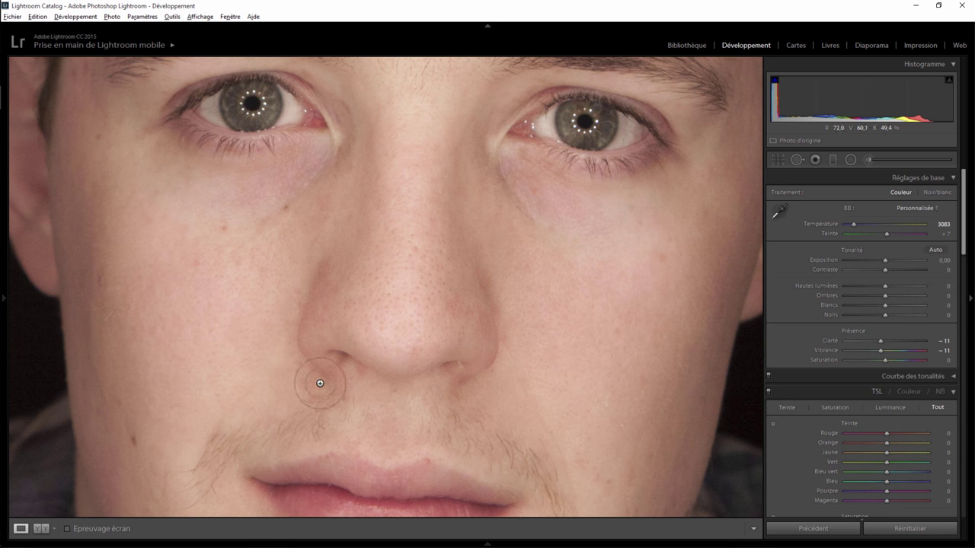
click(797, 159)
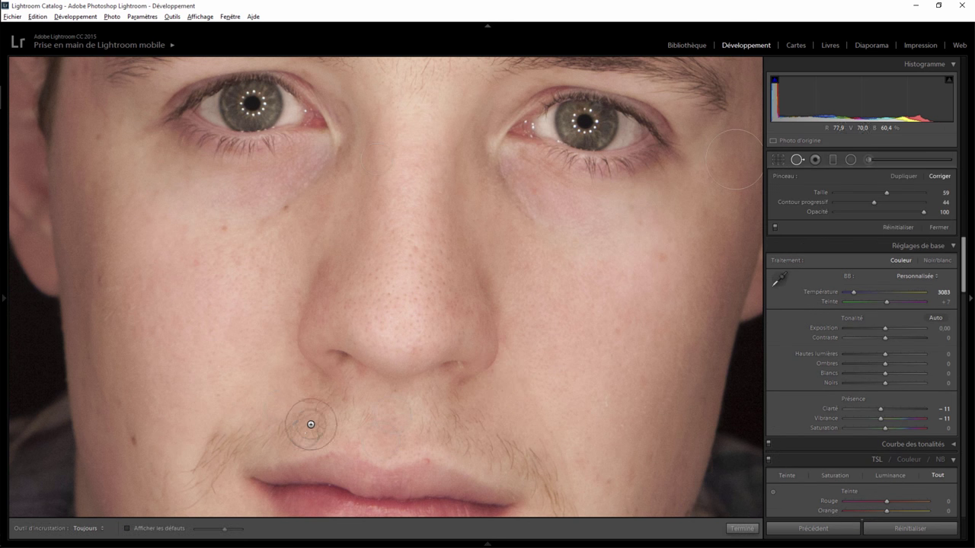
click(294, 383)
drag(294, 383, 175, 398)
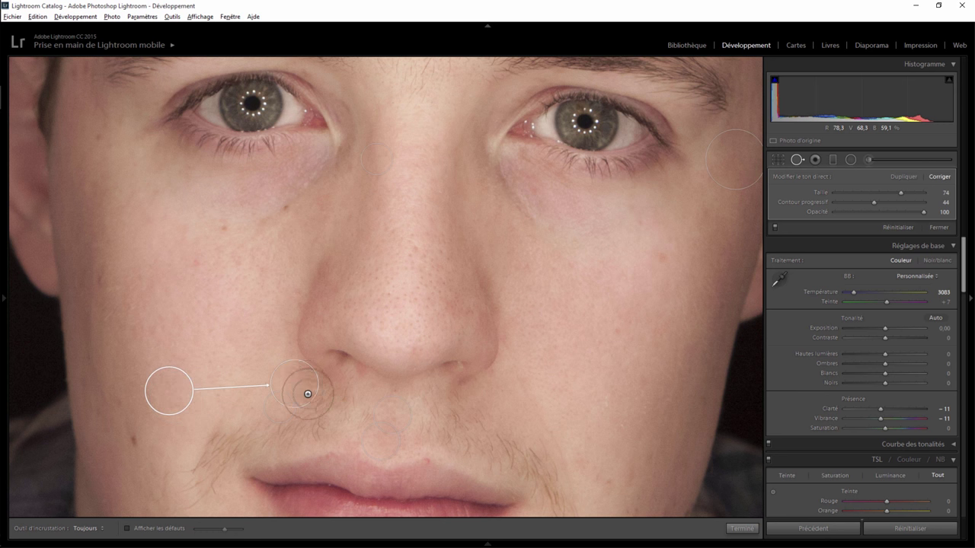
drag(305, 391, 308, 390)
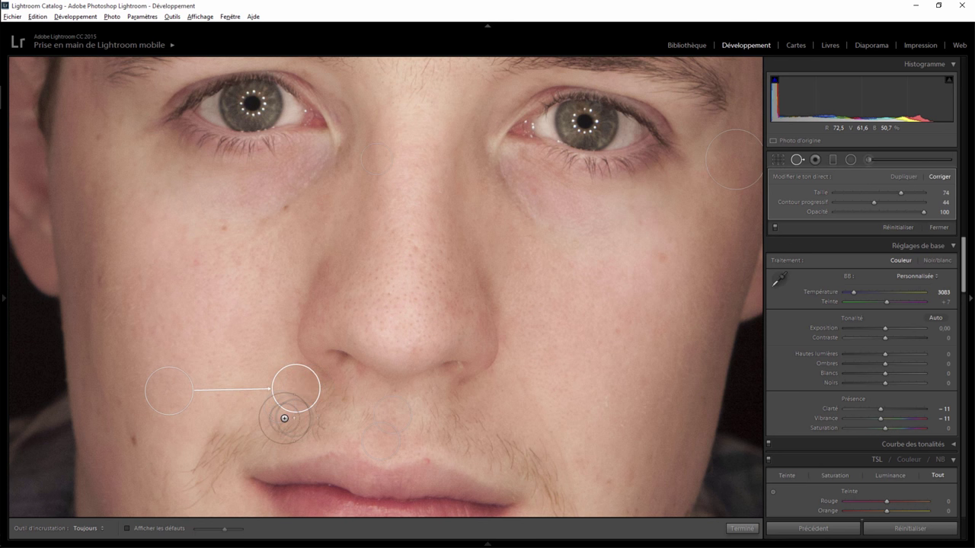
click(742, 528)
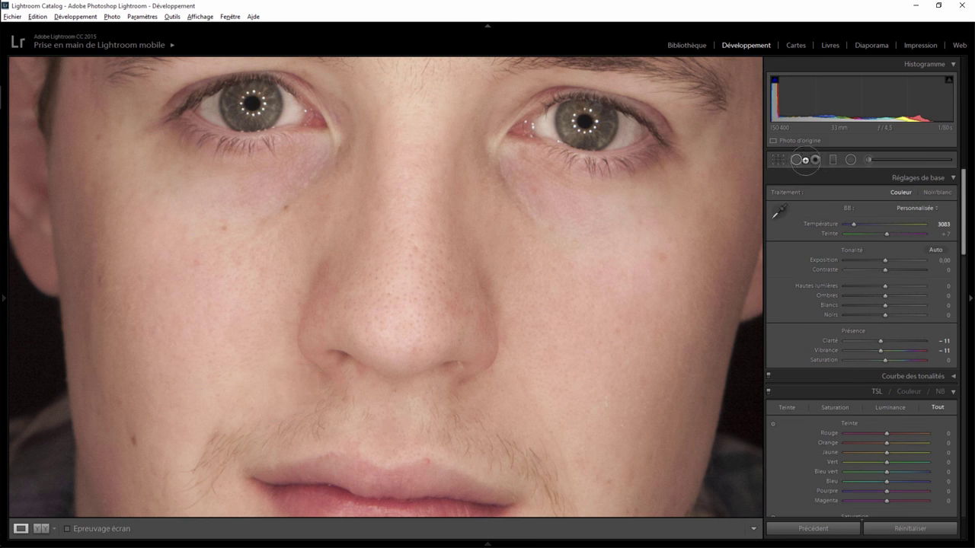
click(796, 159)
click(292, 386)
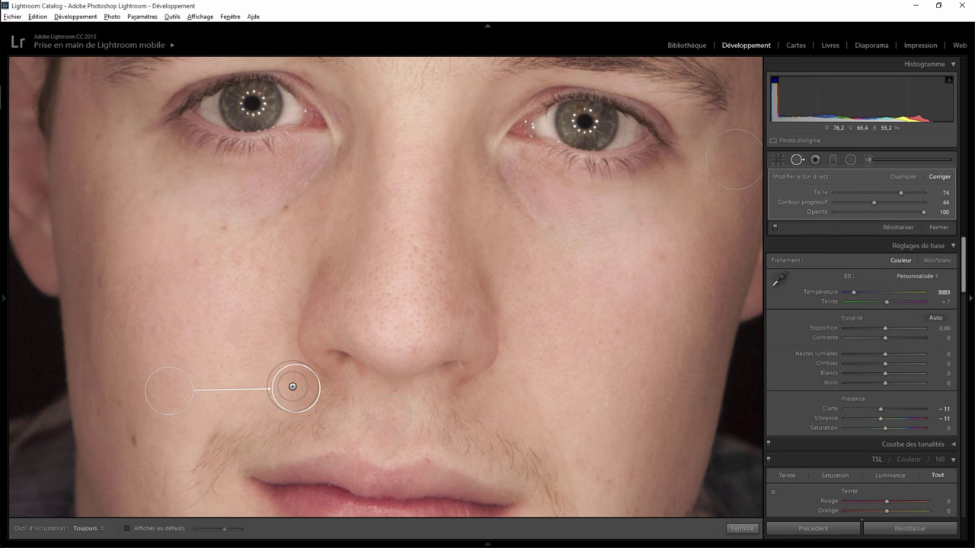
key(Delete)
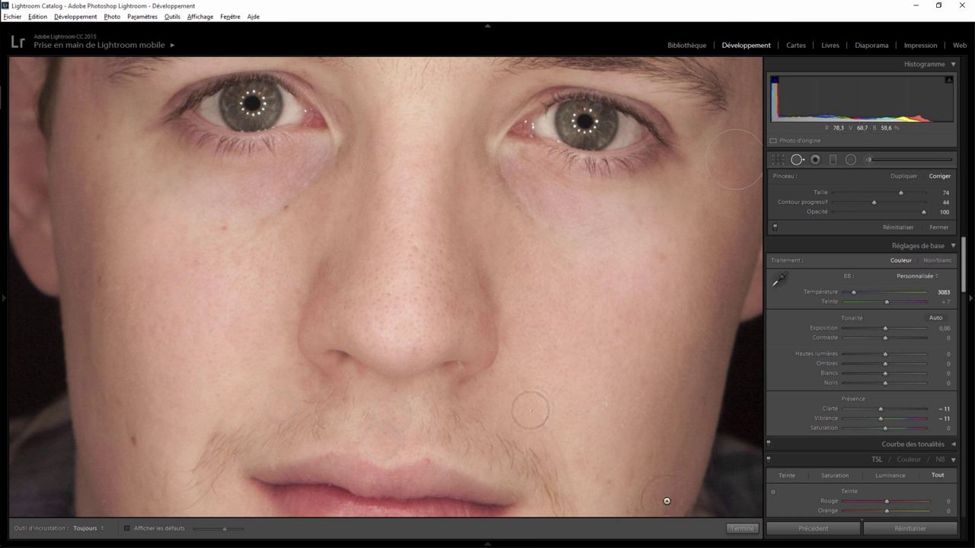
click(742, 528)
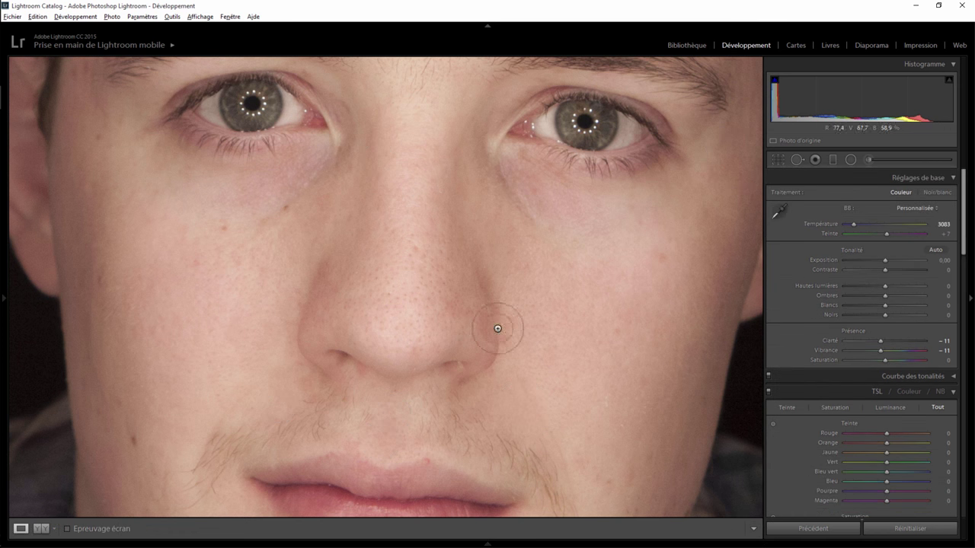
Step: Place a Saturation 100 radial filter over the left iris, resetting its temperature to 0
key(z)
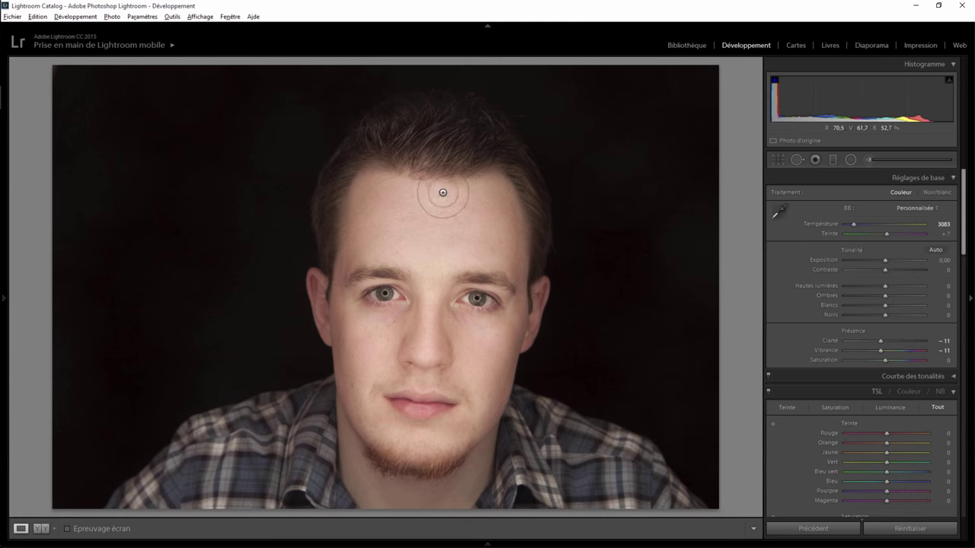
key(z)
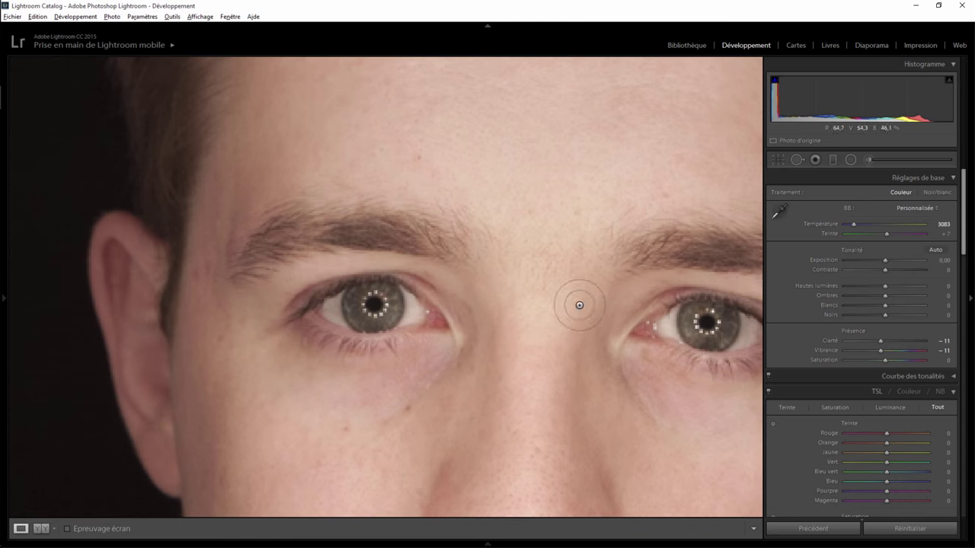
click(851, 159)
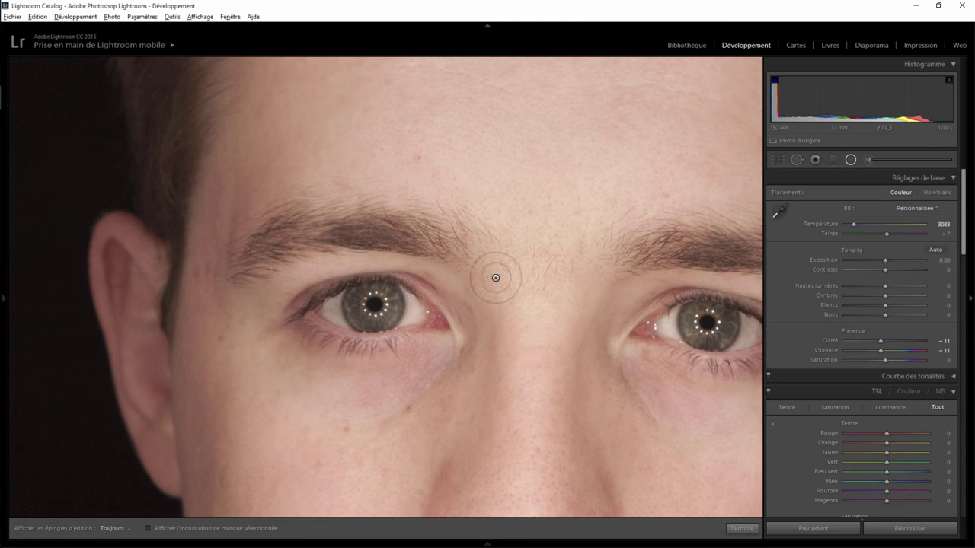
drag(374, 299, 403, 327)
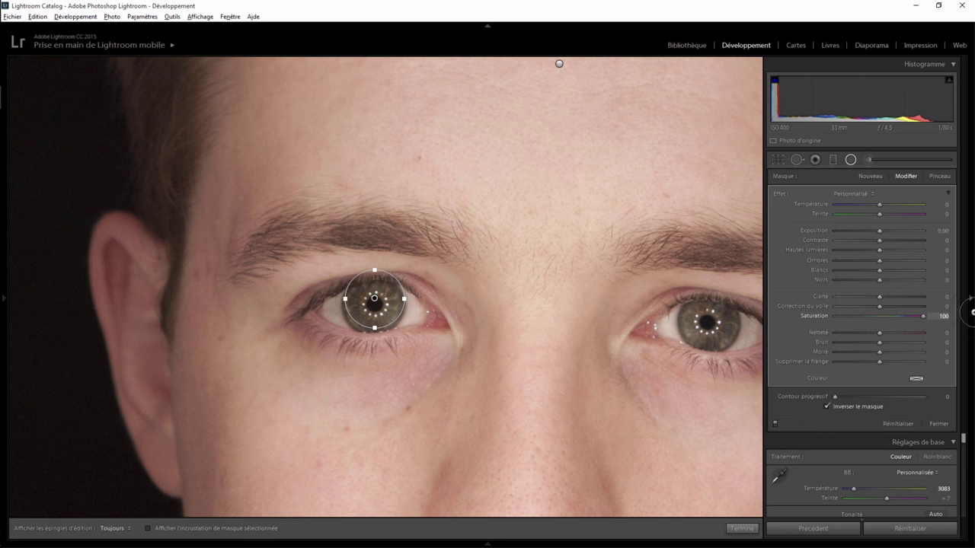
drag(374, 301, 374, 303)
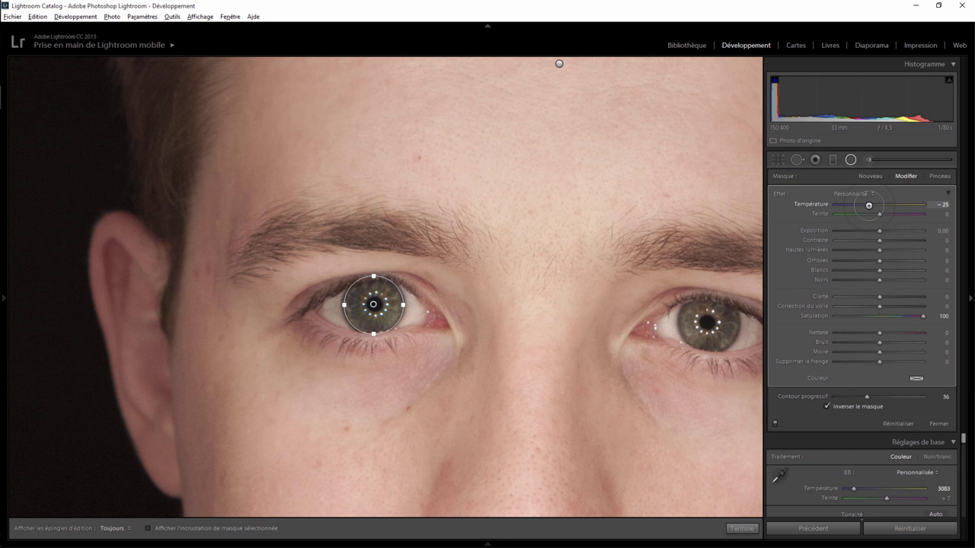
double_click(868, 205)
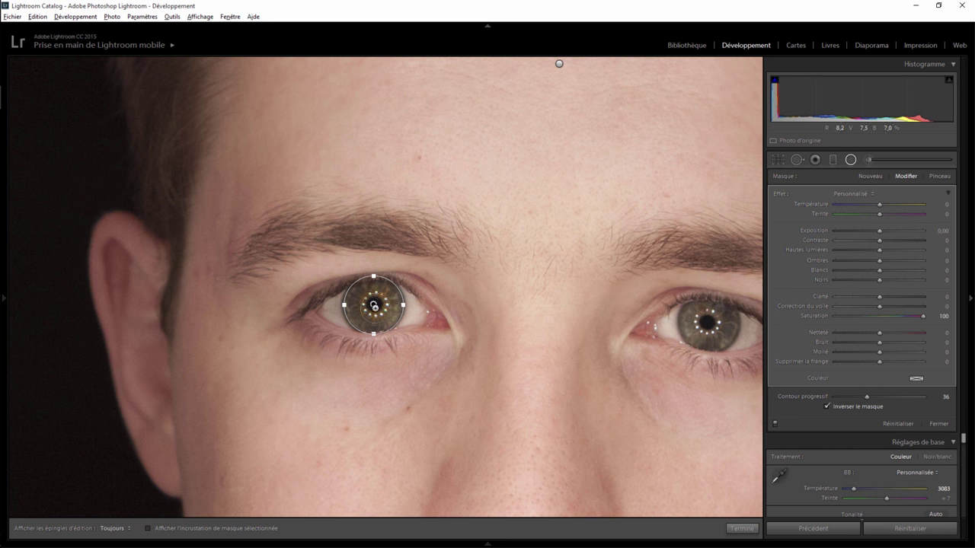
Step: Duplicate the iris filter onto the right iris and set its Exposure to 0.12
right_click(374, 306)
click(405, 312)
drag(674, 322, 708, 323)
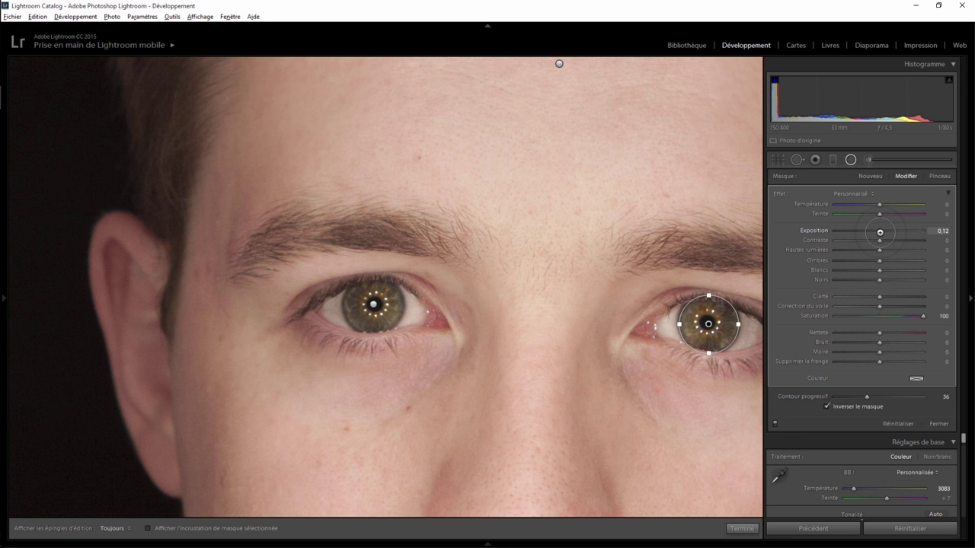
click(372, 303)
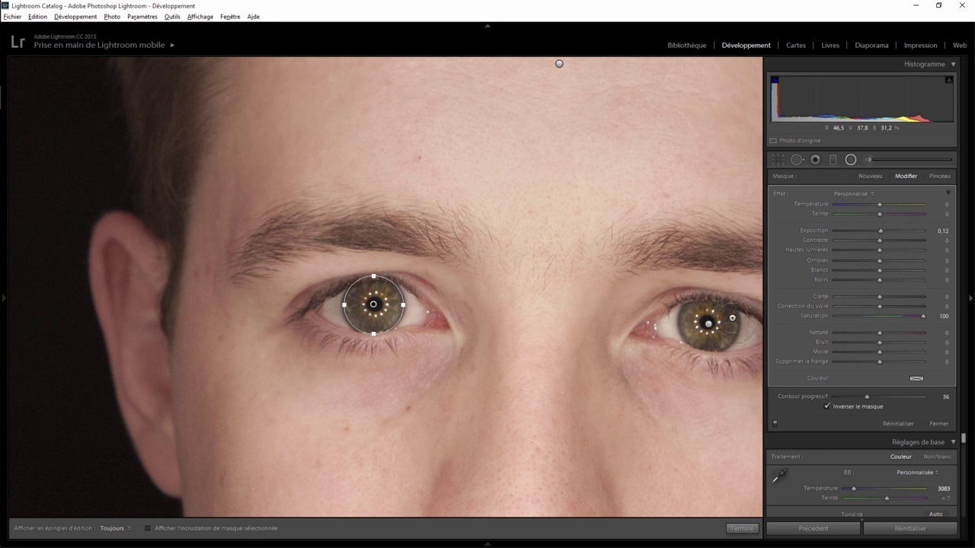
click(709, 323)
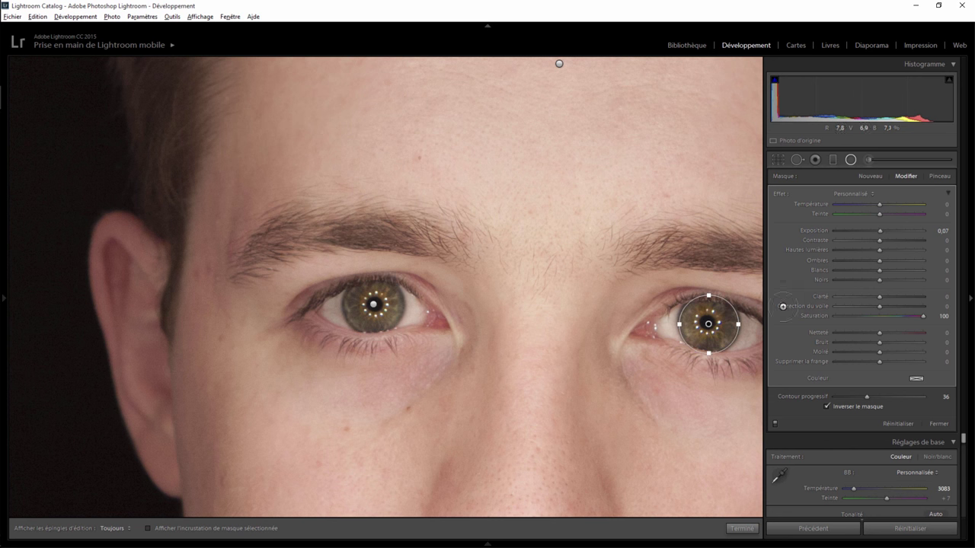
click(943, 232)
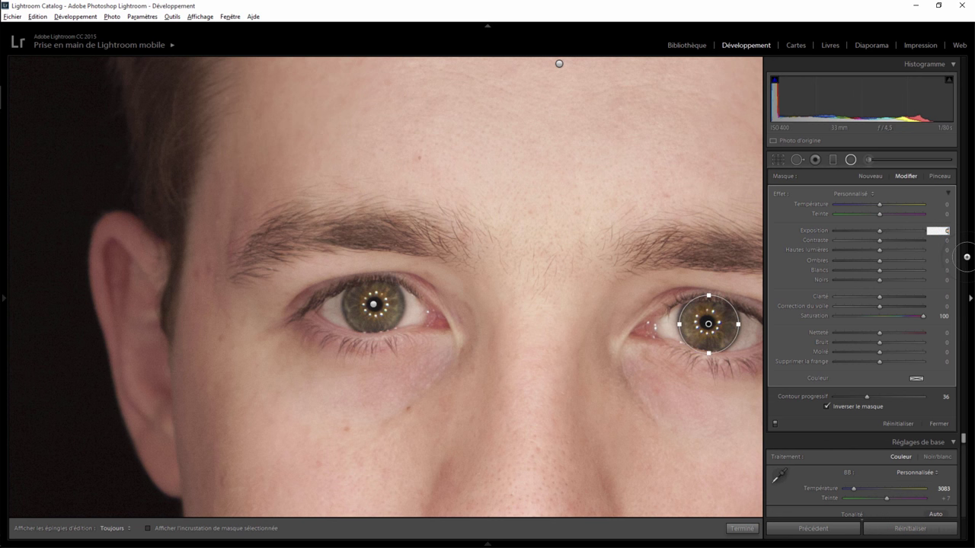
text(2)
key(Return)
click(741, 528)
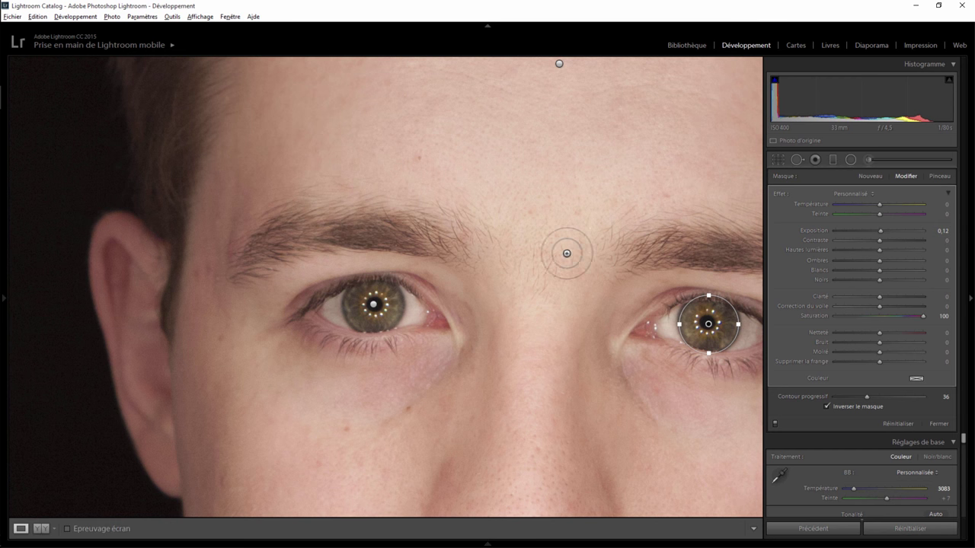
click(567, 228)
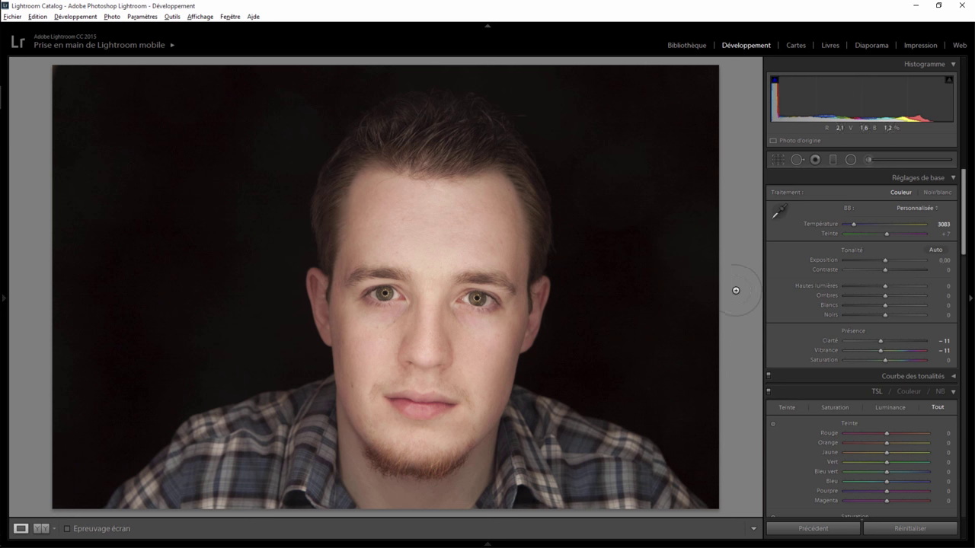
Step: Paint Saturation 26 onto the beard and chin with the Adjustment Brush
click(868, 159)
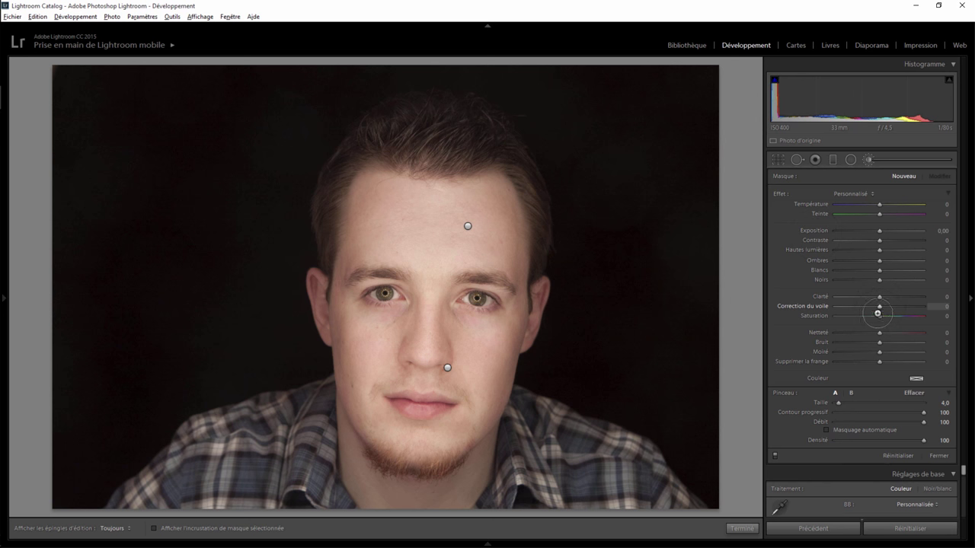
drag(879, 315, 889, 314)
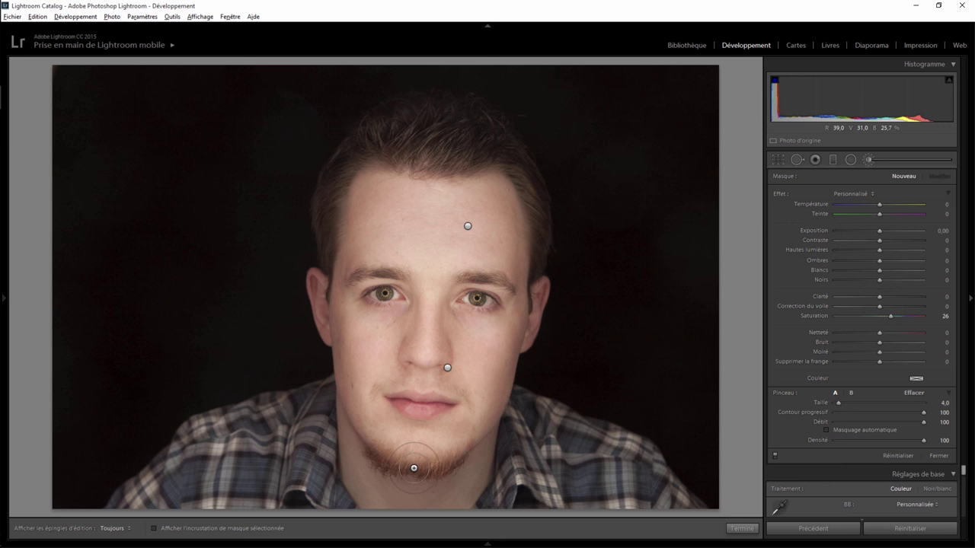
scroll(396, 460, up, 1)
key(h)
drag(378, 454, 532, 465)
key(h)
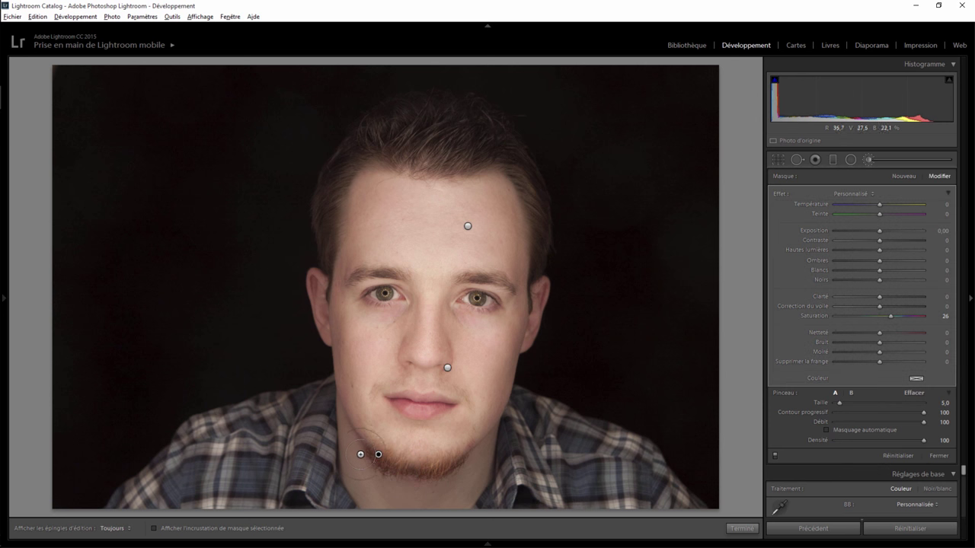
drag(361, 455, 439, 479)
Step: Add a new brush adjustment with Temperature 53 and paint it over the hair
click(904, 176)
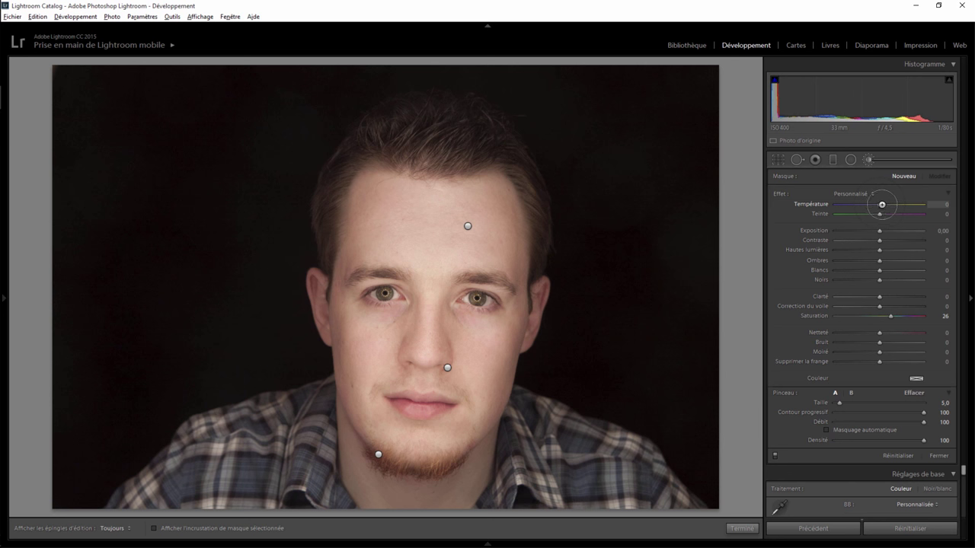
drag(881, 204, 904, 206)
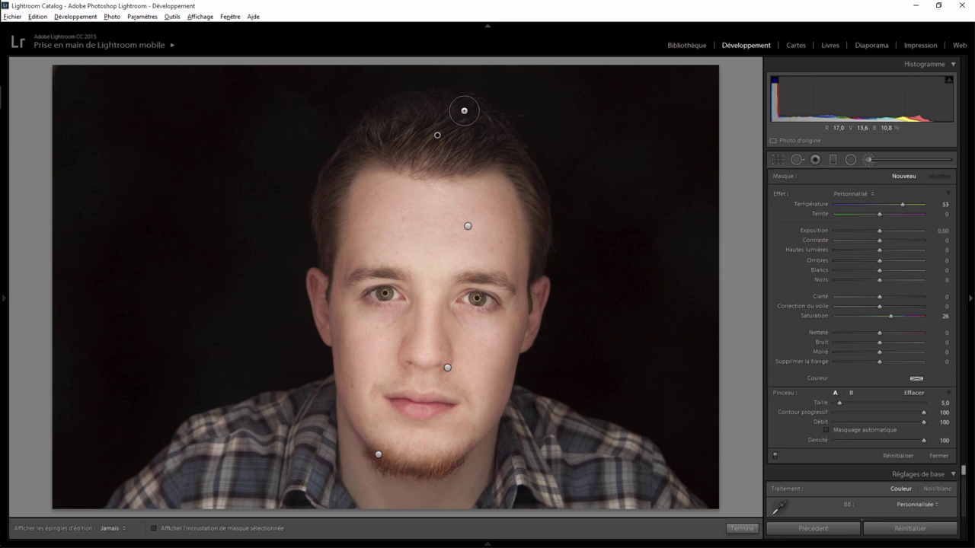
key(h)
mouse_move(463, 109)
mouse_down()
mouse_move(378, 149)
mouse_move(513, 170)
mouse_up()
mouse_move(536, 222)
mouse_down()
mouse_move(351, 139)
mouse_move(330, 178)
mouse_move(322, 235)
mouse_move(326, 178)
mouse_move(334, 173)
mouse_move(322, 224)
mouse_move(343, 163)
mouse_move(381, 150)
mouse_move(439, 160)
mouse_move(488, 148)
mouse_move(400, 130)
mouse_move(346, 161)
mouse_move(320, 208)
mouse_move(324, 239)
mouse_up()
key(h)
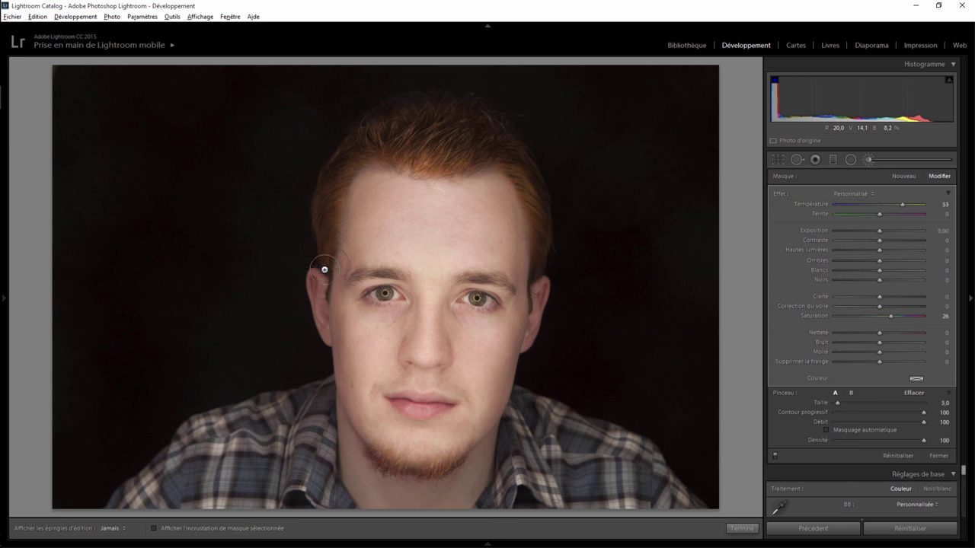
key(h)
scroll(538, 267, down, 1)
key(h)
key(h)
Step: Zoom in on the eyes and heal the dark area under the right eye at lowered opacity
click(742, 528)
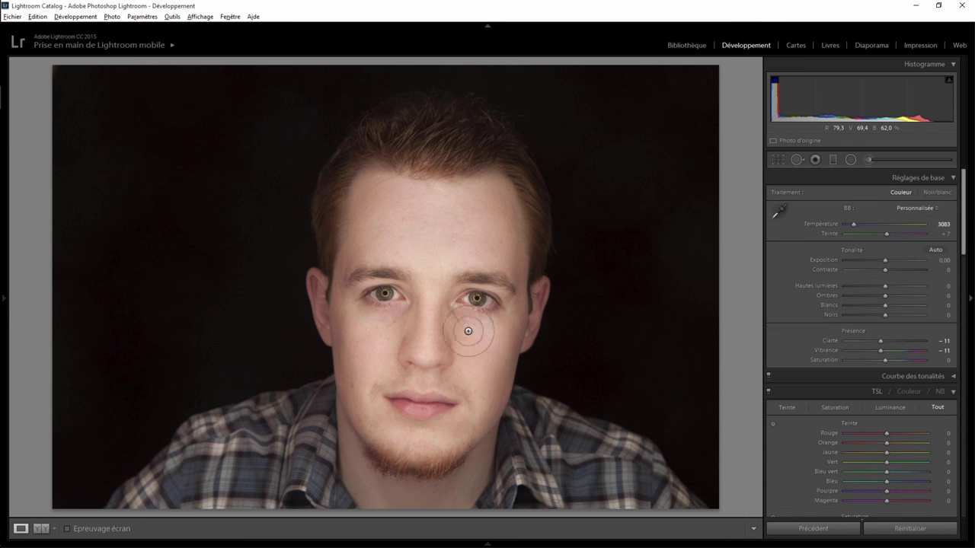
click(467, 331)
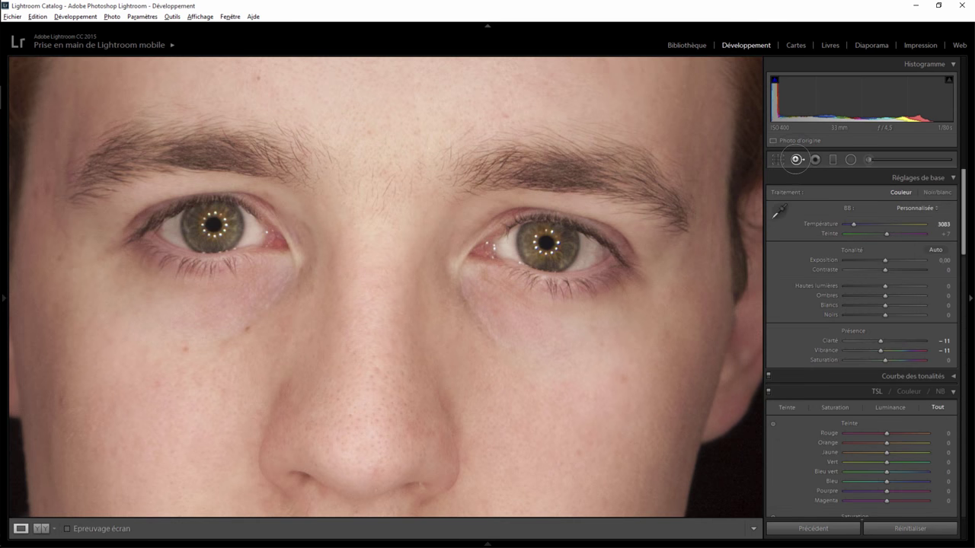
click(796, 159)
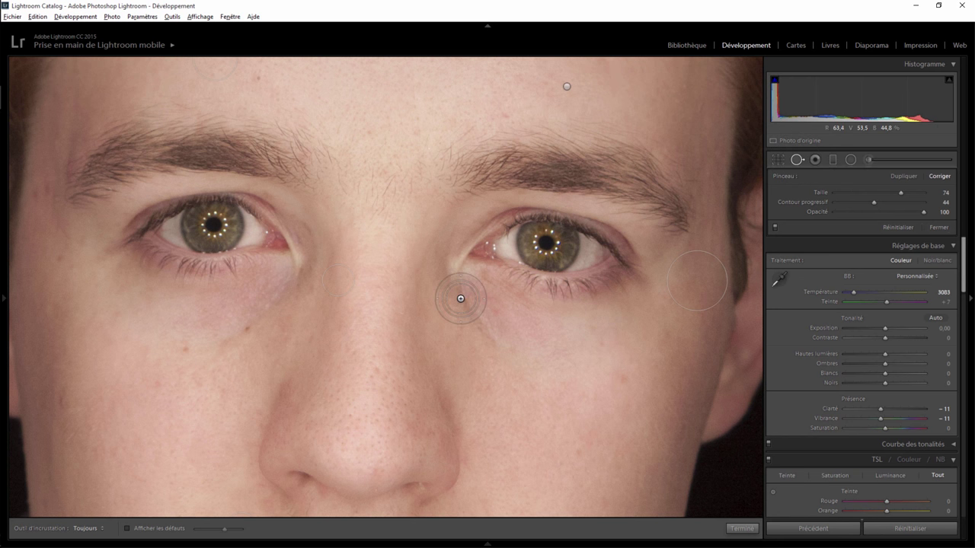
drag(461, 301, 502, 351)
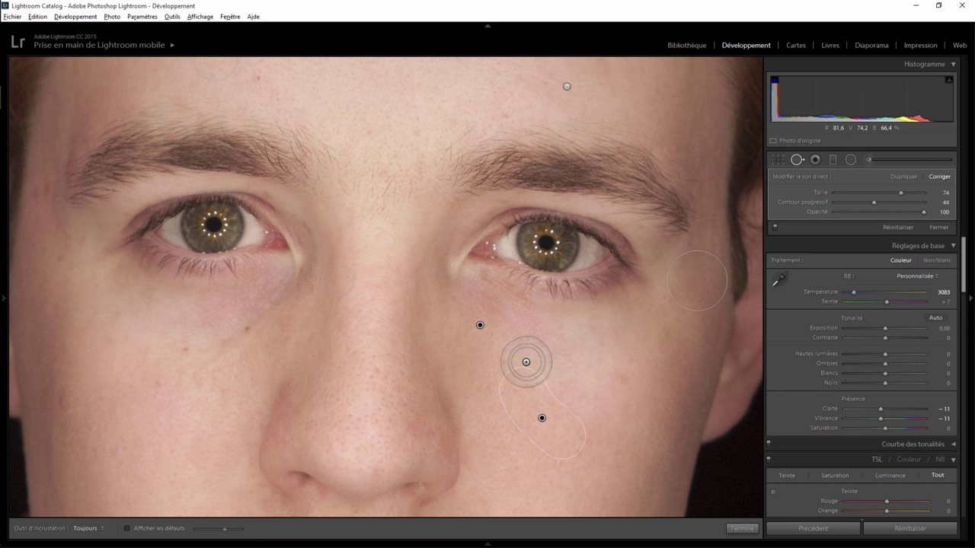
drag(464, 300, 497, 337)
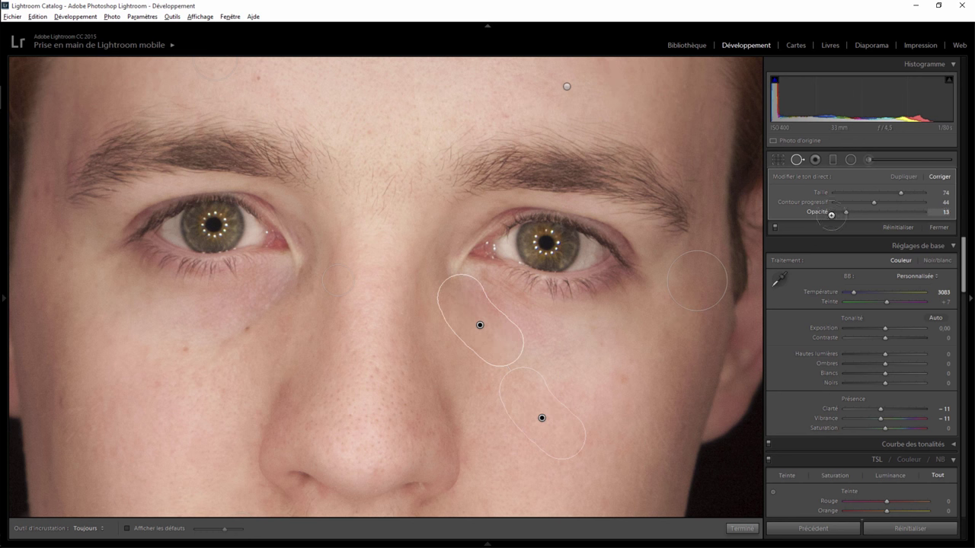
mouse_move(832, 215)
mouse_down()
mouse_move(794, 216)
mouse_move(856, 212)
mouse_up()
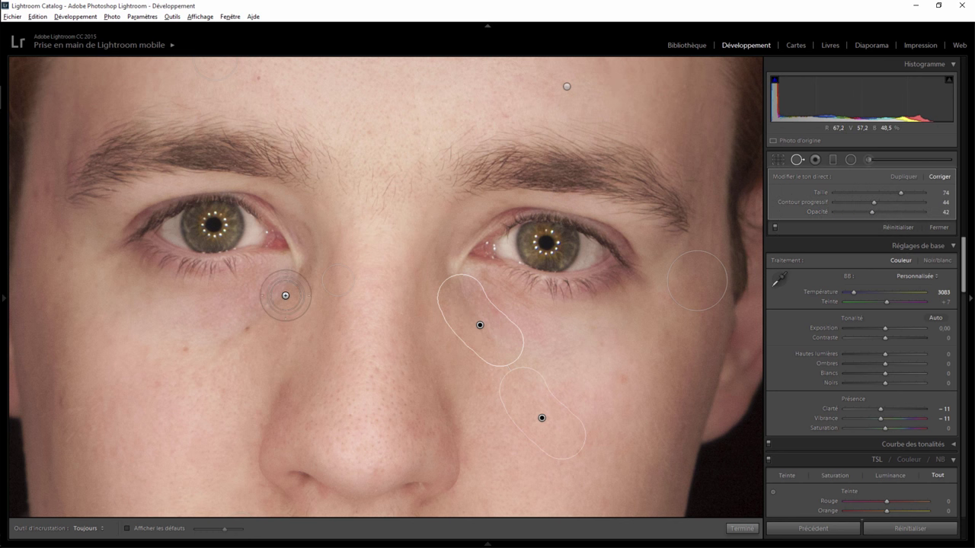
Step: Heal the dark circle under the left eye using nearby cheek skin as source, at reduced opacity
drag(274, 309, 224, 348)
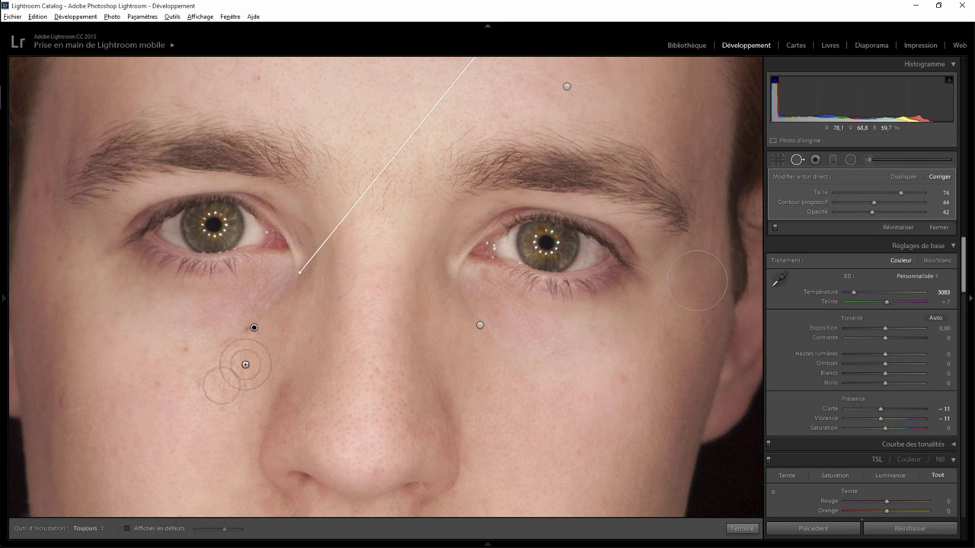
drag(507, 130, 479, 218)
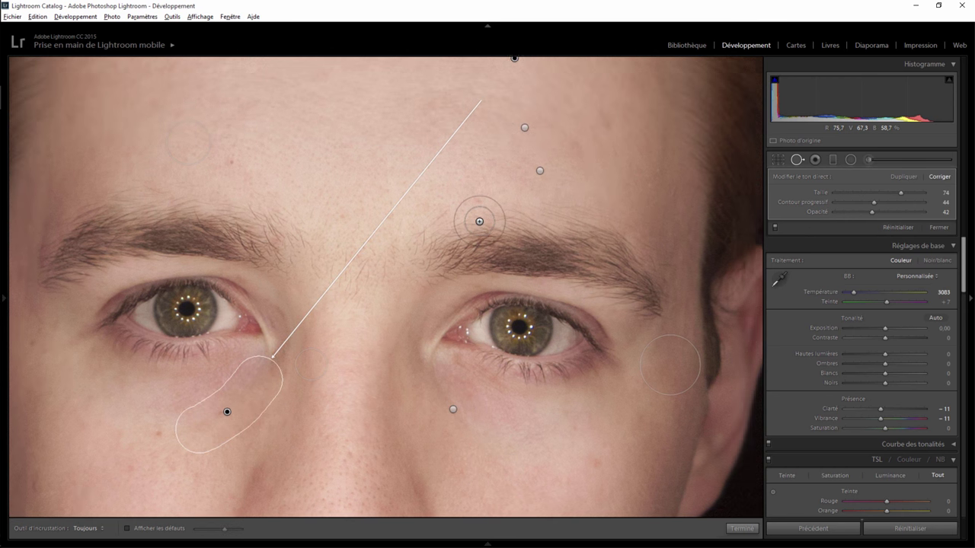
key(slash)
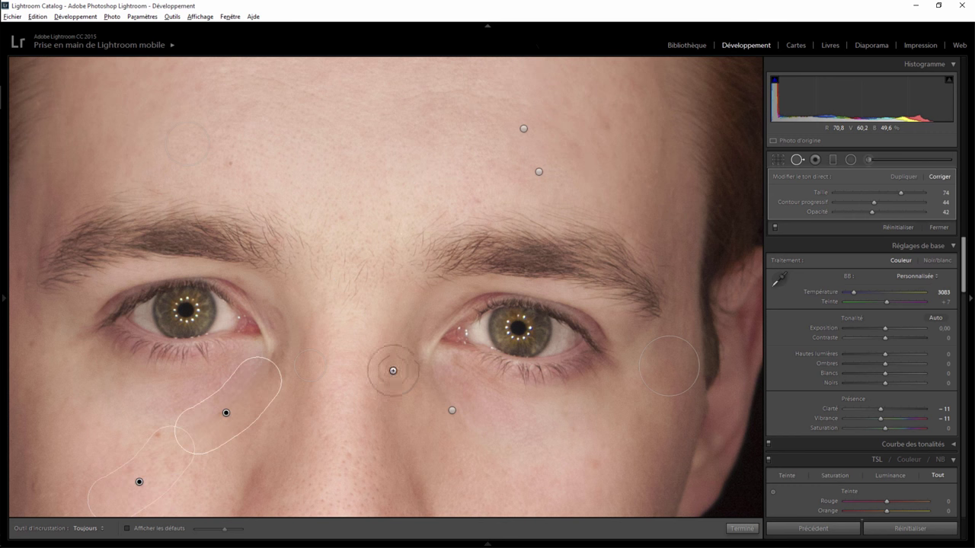
drag(391, 370, 496, 253)
drag(255, 343, 290, 342)
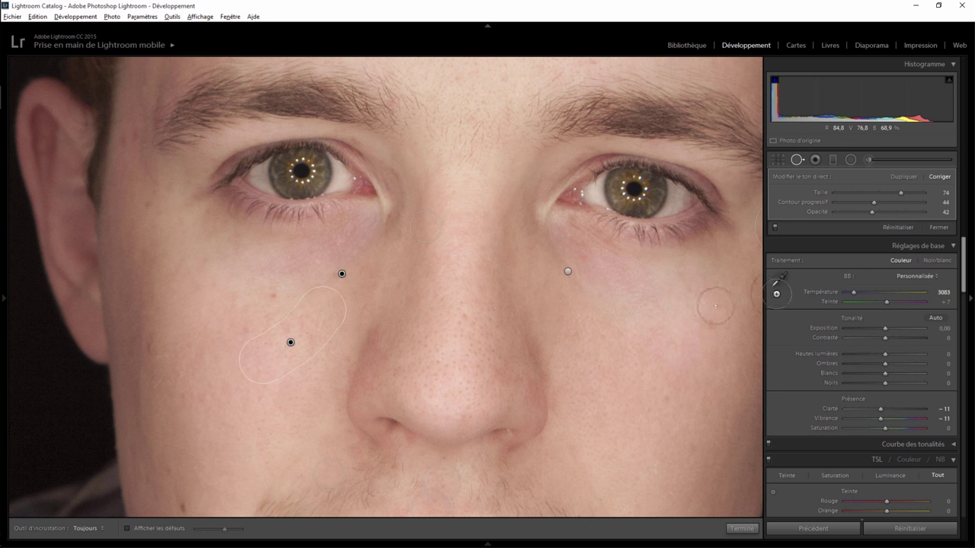
drag(875, 214, 819, 212)
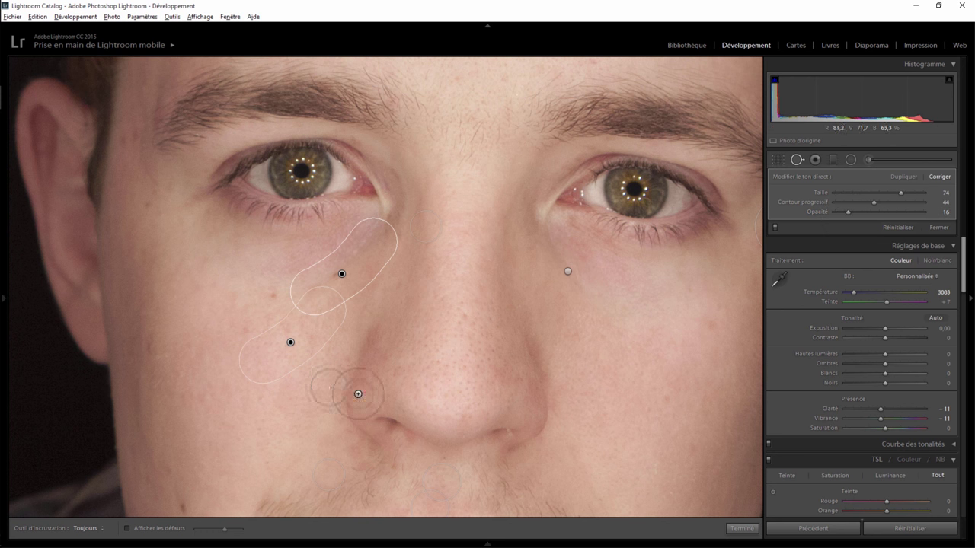
Step: Finish spot removal and return to a close-up of the eyes and nose
click(724, 528)
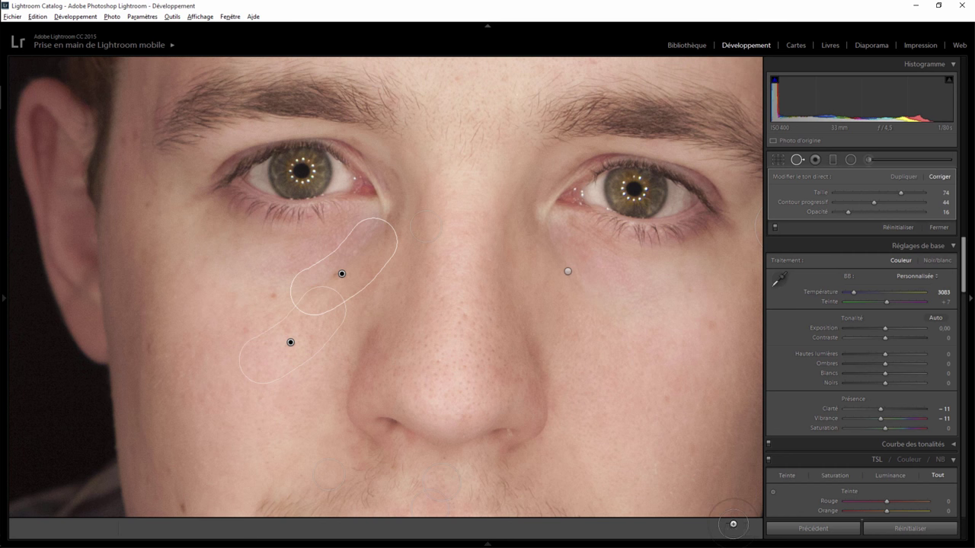
click(482, 352)
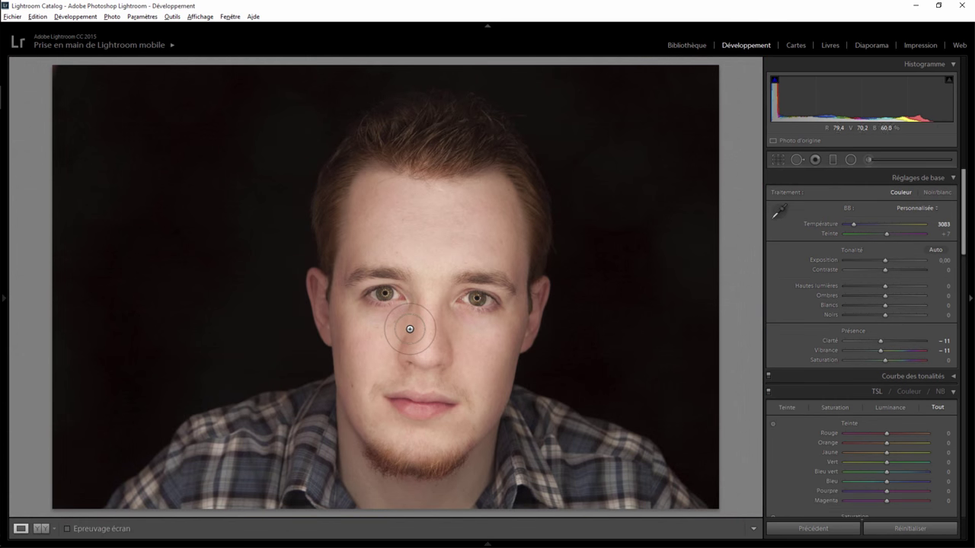
click(434, 340)
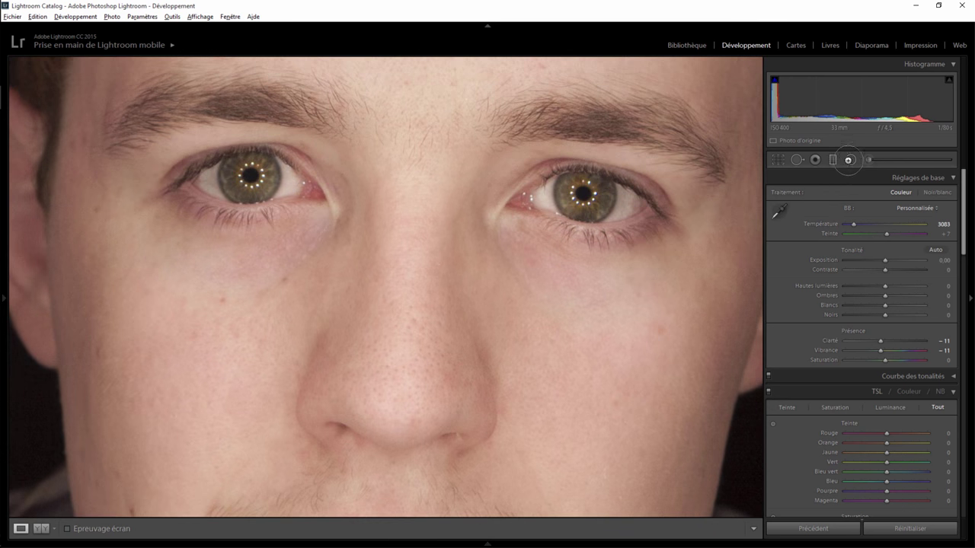
Step: Draw a rotated Radial Filter on the nose's right side with Shadows 75
click(848, 160)
drag(477, 344, 510, 394)
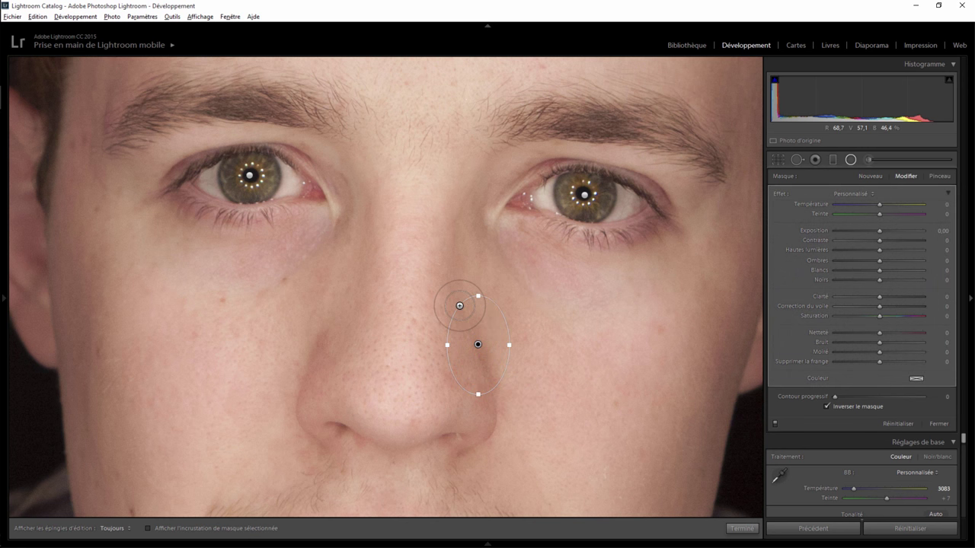
drag(455, 303, 446, 318)
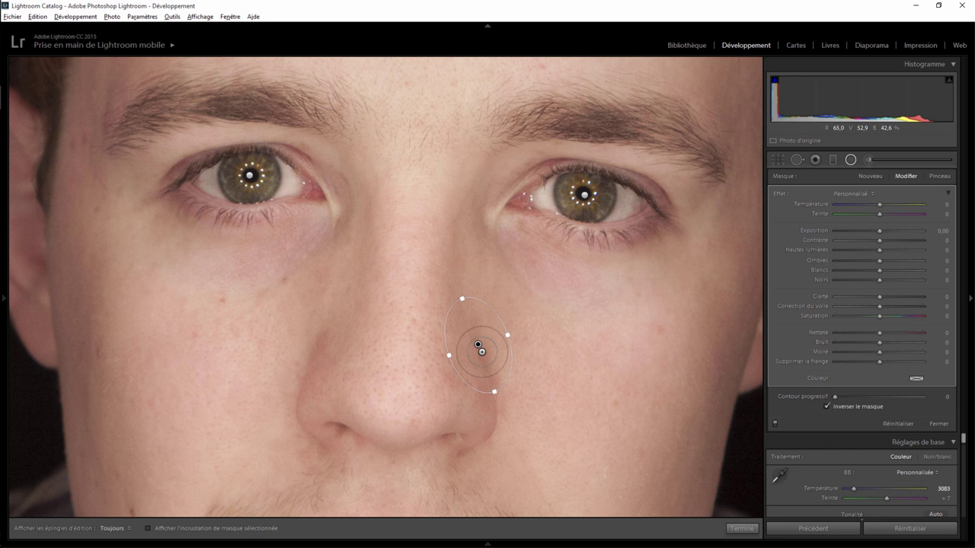
drag(478, 348, 480, 354)
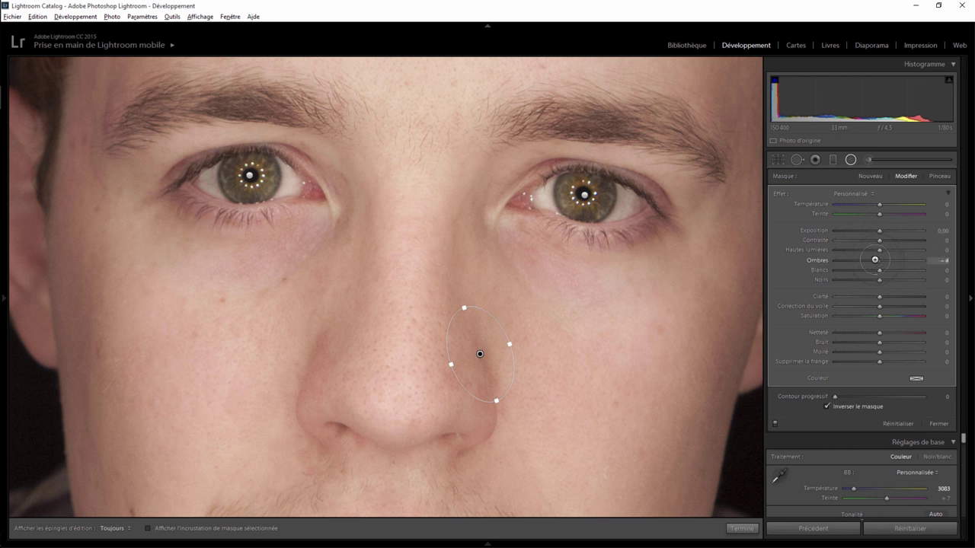
drag(895, 259, 908, 259)
drag(911, 261, 913, 261)
Step: Duplicate the nose filter and fit the copy to the nose's left side
right_click(480, 354)
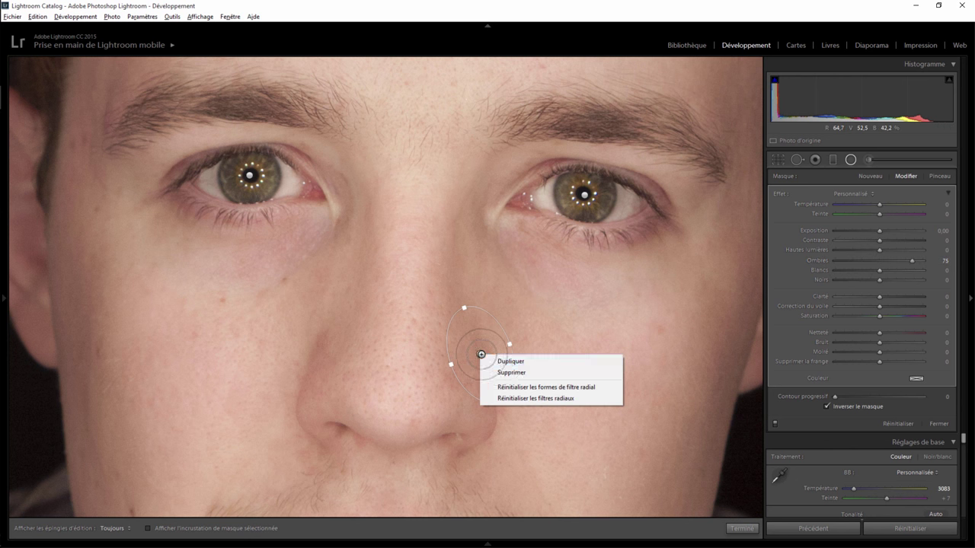
click(510, 361)
drag(481, 354, 319, 356)
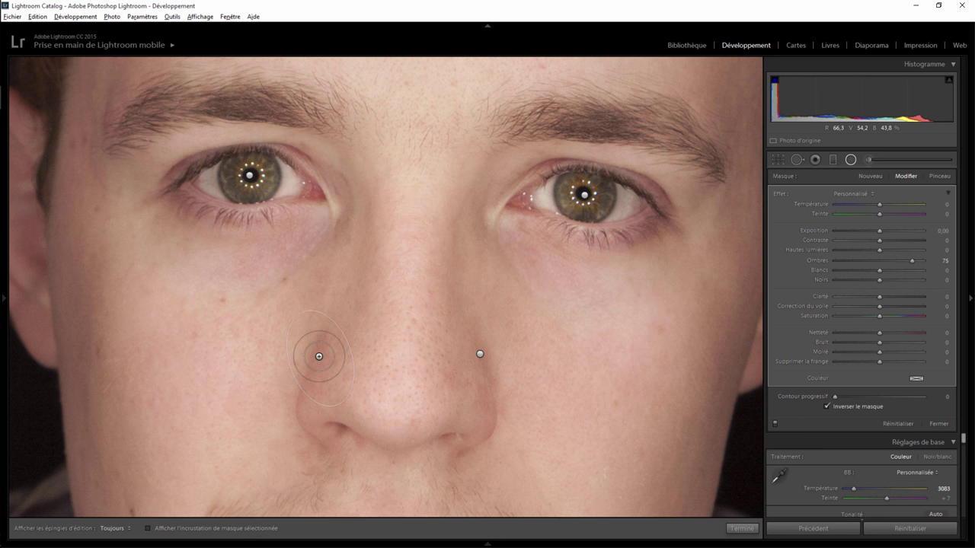
drag(320, 311, 355, 319)
drag(320, 357, 318, 357)
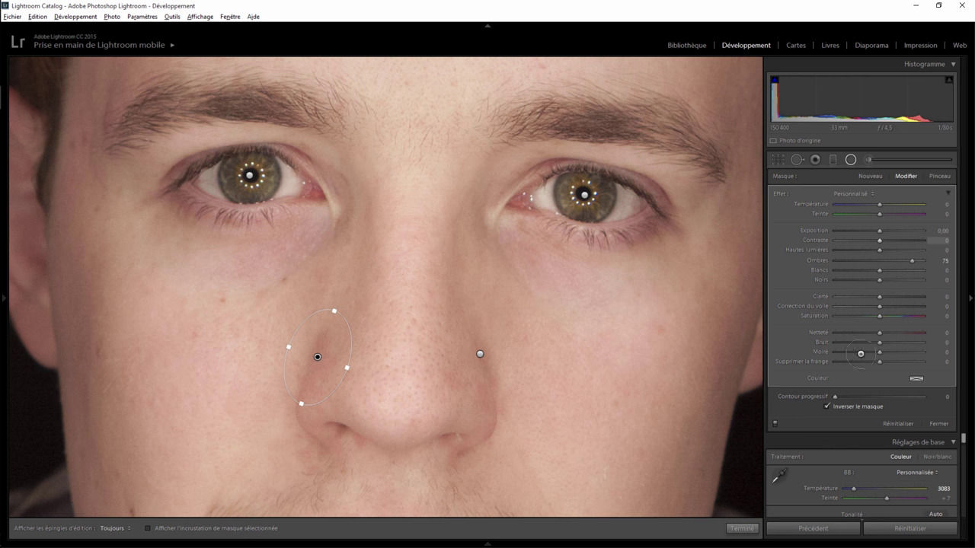
Step: Feather both nose ellipses, lower contrast in the right one, and apply
mouse_move(852, 396)
mouse_down()
mouse_move(880, 393)
mouse_move(873, 396)
mouse_up()
click(480, 354)
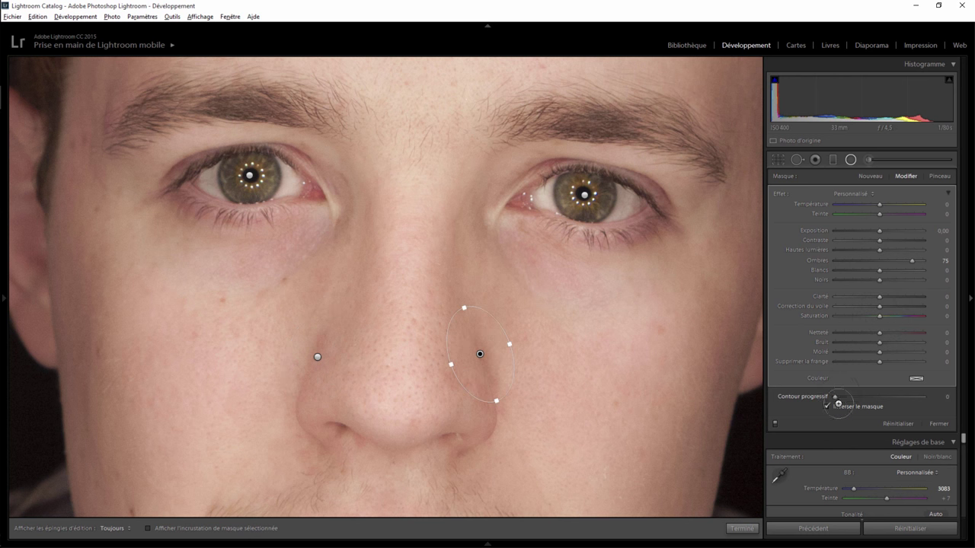
drag(835, 396, 862, 396)
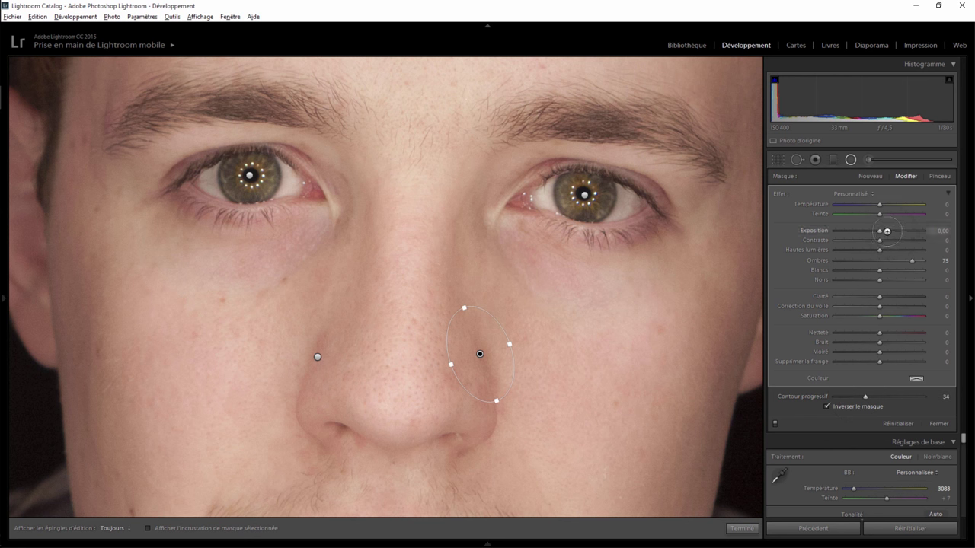
drag(880, 240, 871, 240)
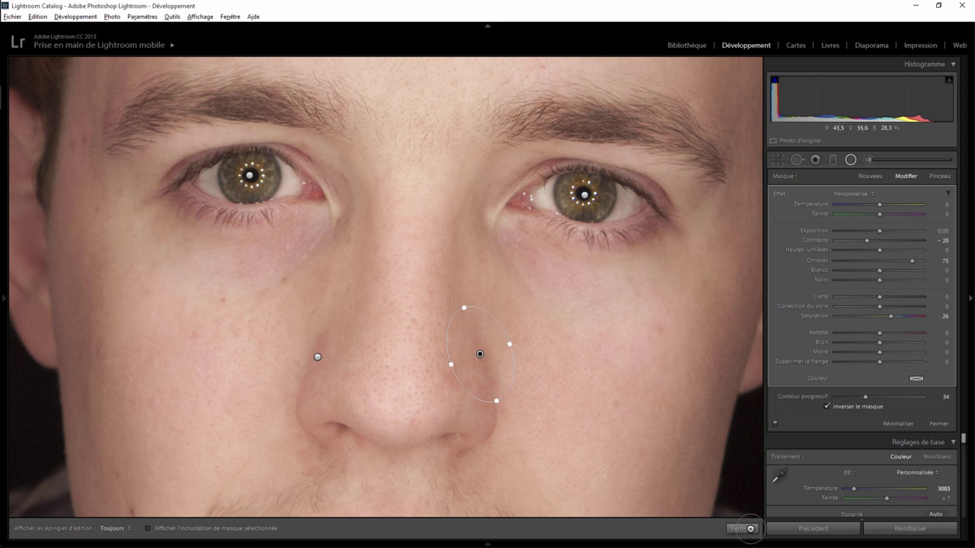
click(743, 527)
Step: Tighten a first crop around the subject, apply it, and check the left eye up close
key(z)
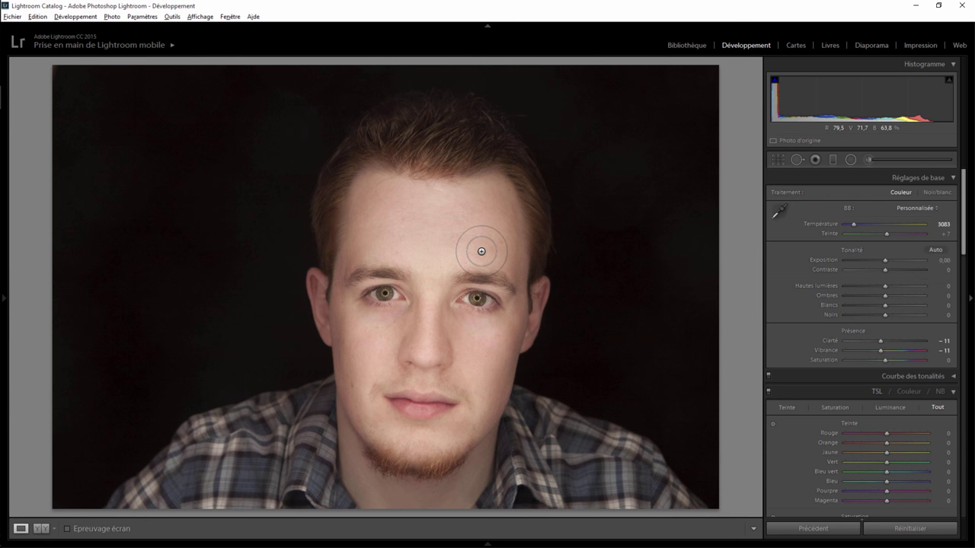
click(777, 159)
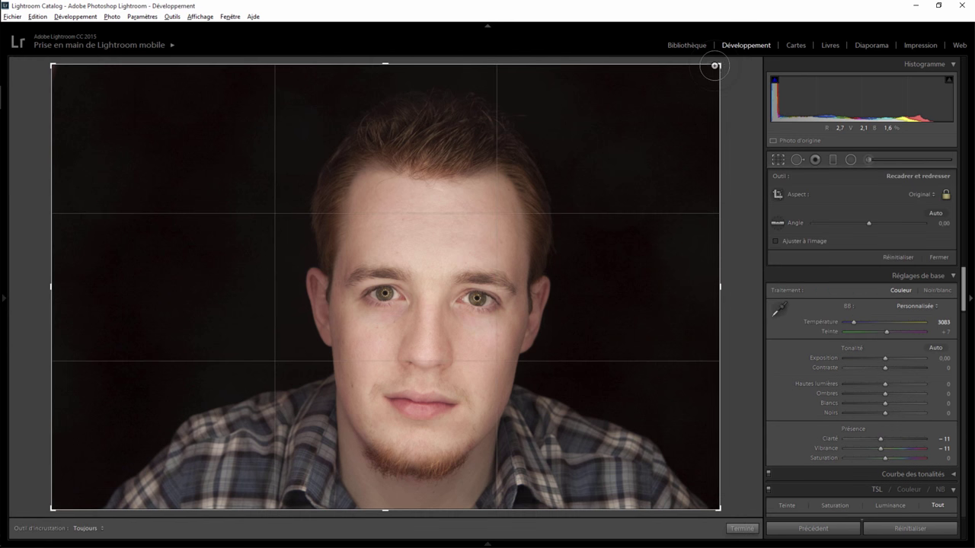
drag(716, 66, 698, 86)
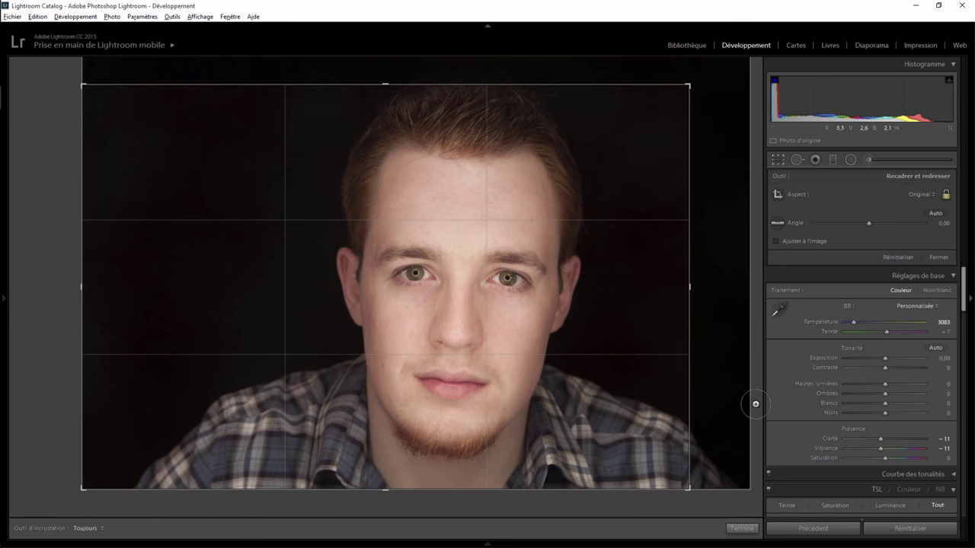
click(742, 528)
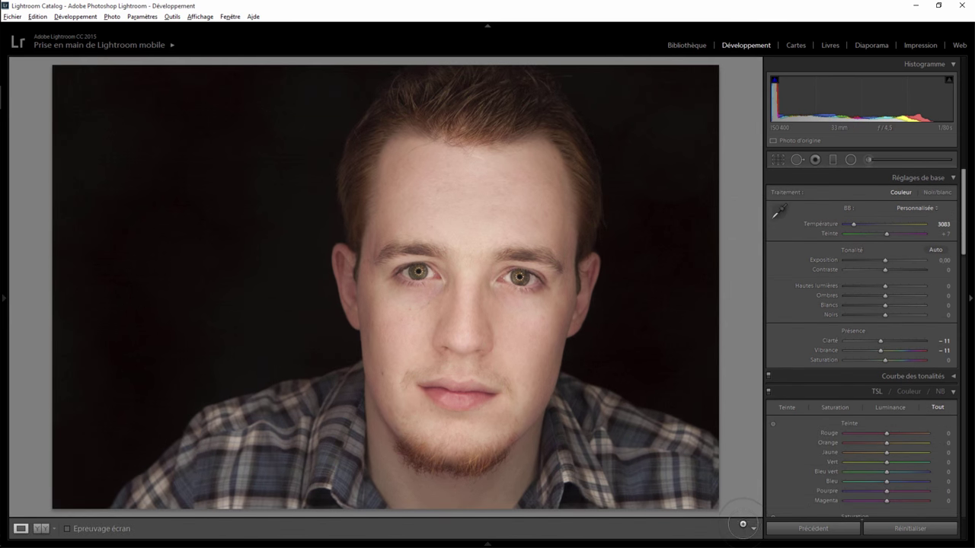
click(415, 283)
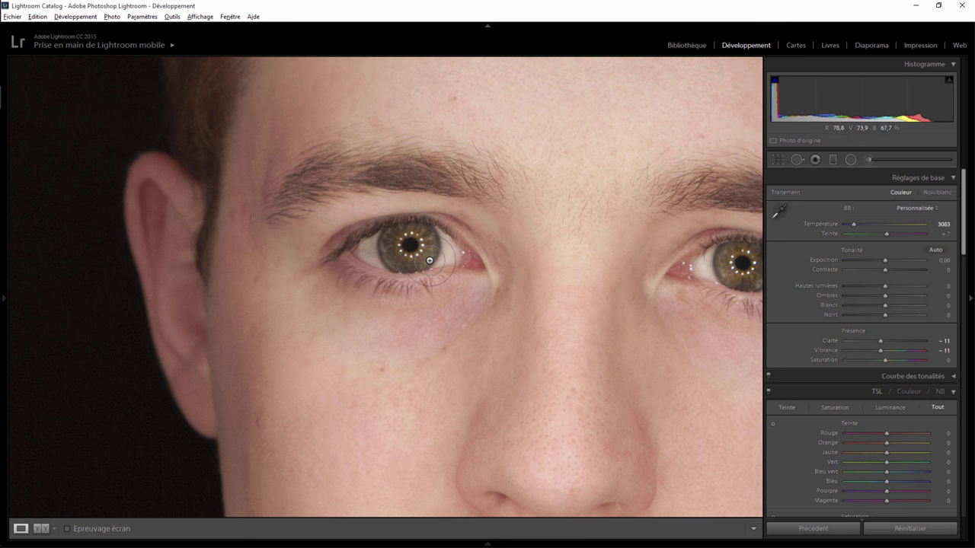
click(430, 260)
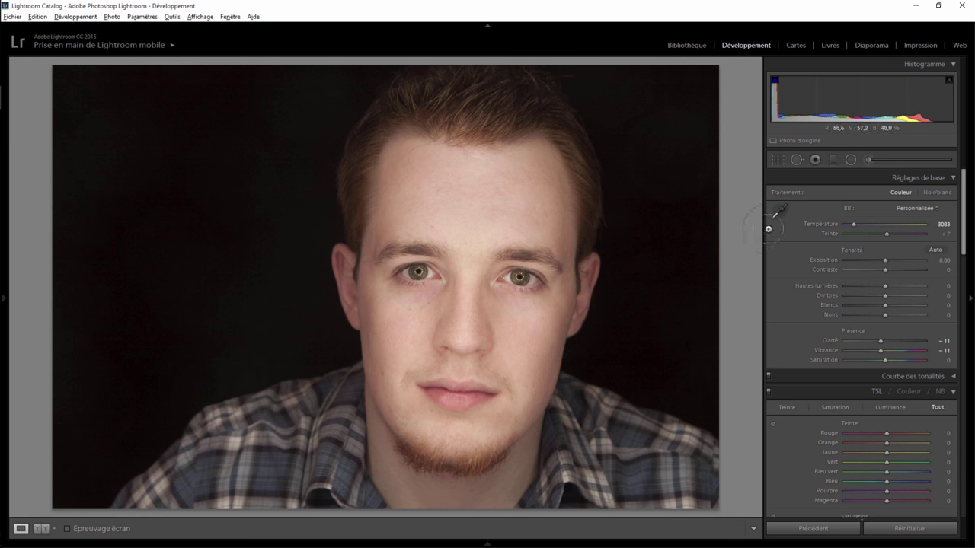
Step: Recrop to a 1 x 1 square with the face centred and apply
click(777, 159)
drag(481, 284, 453, 284)
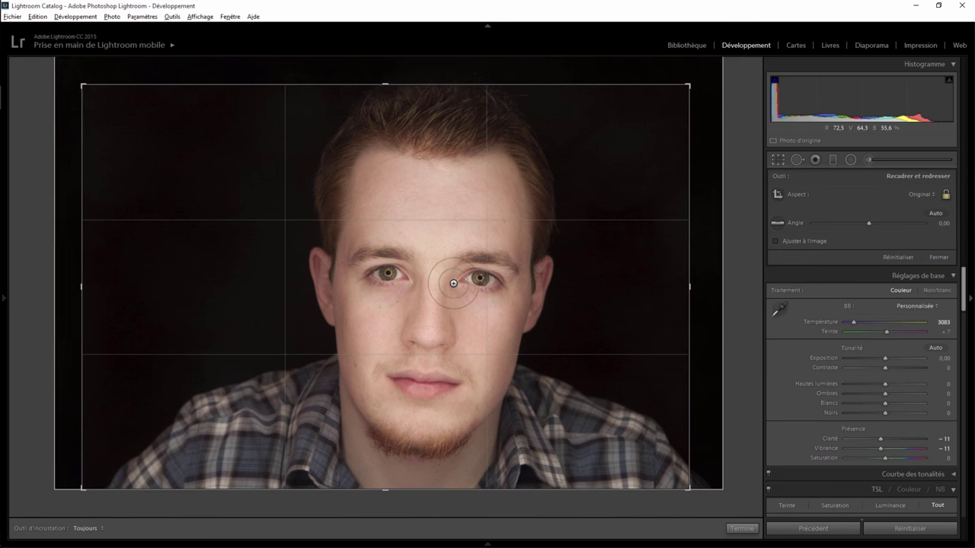
click(916, 192)
click(822, 242)
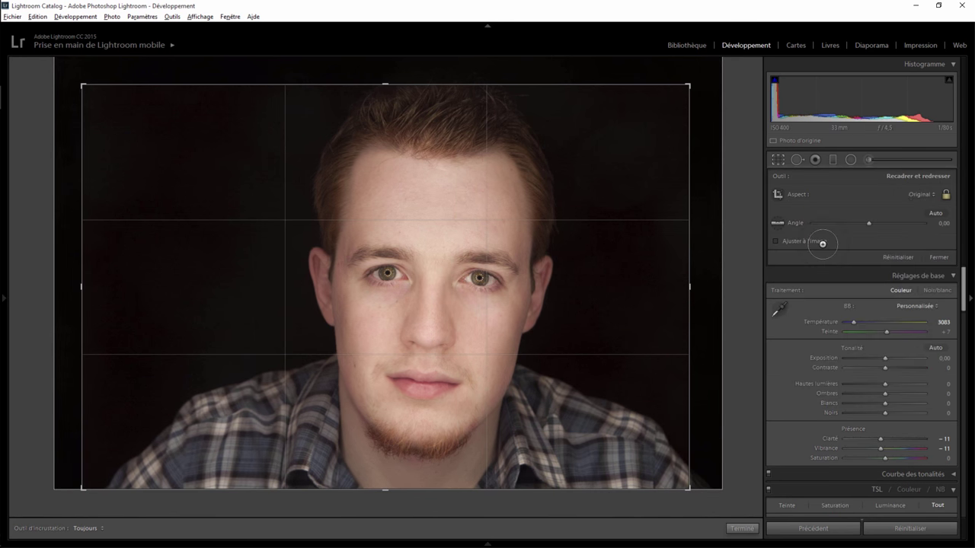
drag(433, 282, 398, 282)
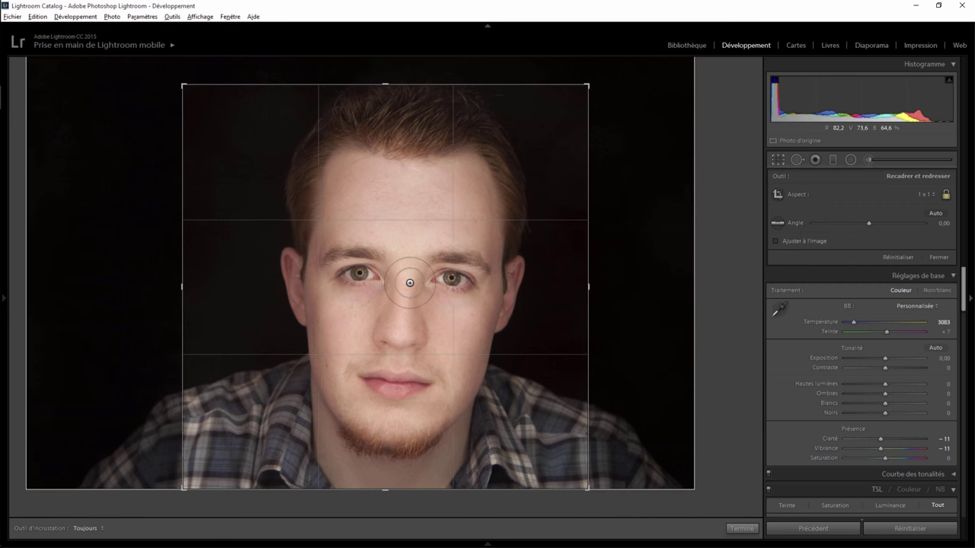
click(743, 527)
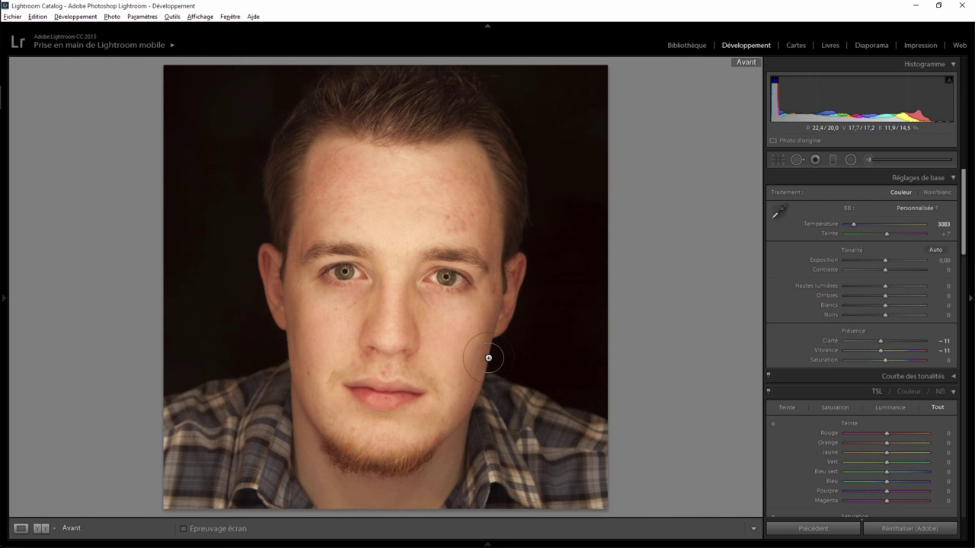
key(backslash)
key(backslash)
key(backslash)
key(backslash)
key(backslash)
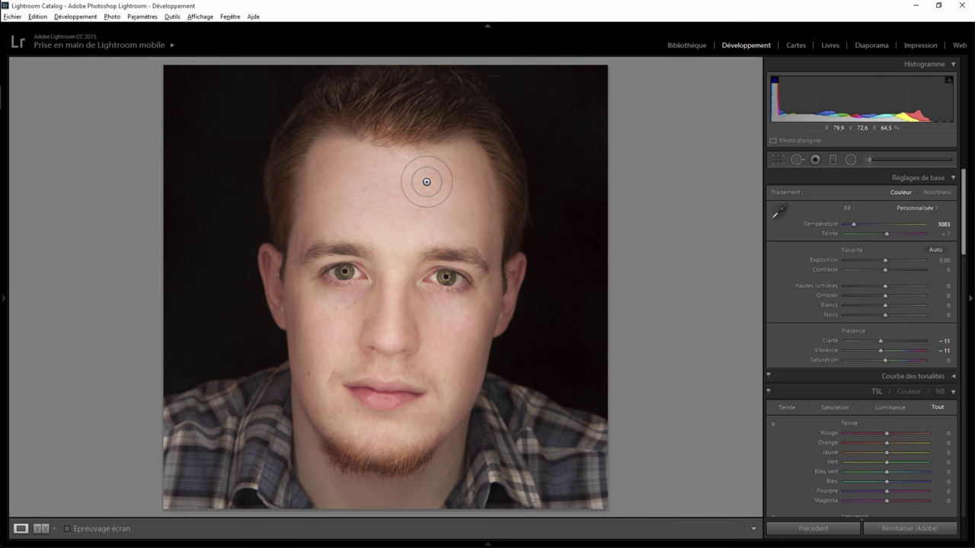
key(backslash)
key(backslash)
key(backslash)
key(backslash)
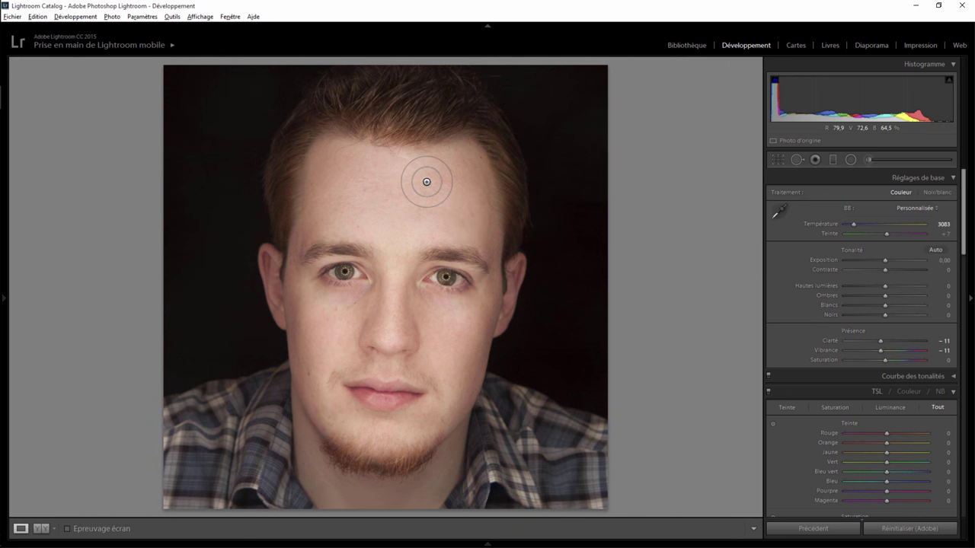